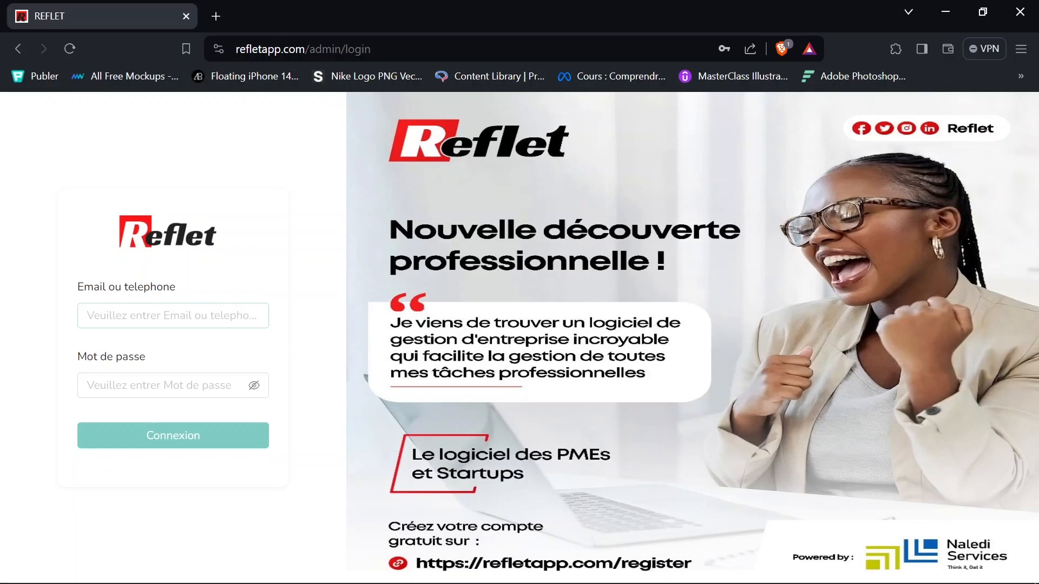
- Log in to the Reflet admin account with the saved e-mail address and password
left_click(173, 315)
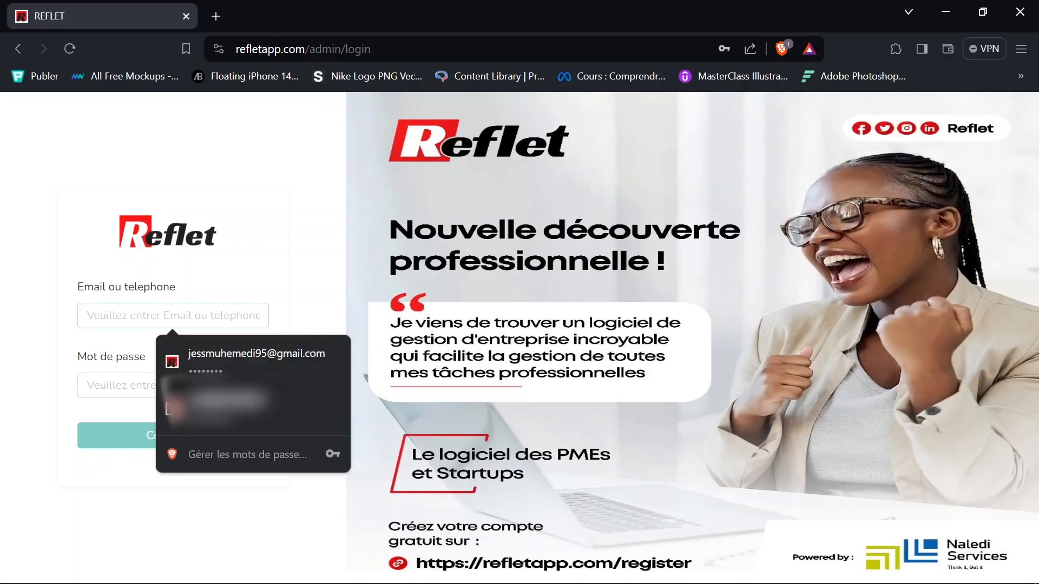
left_click(198, 356)
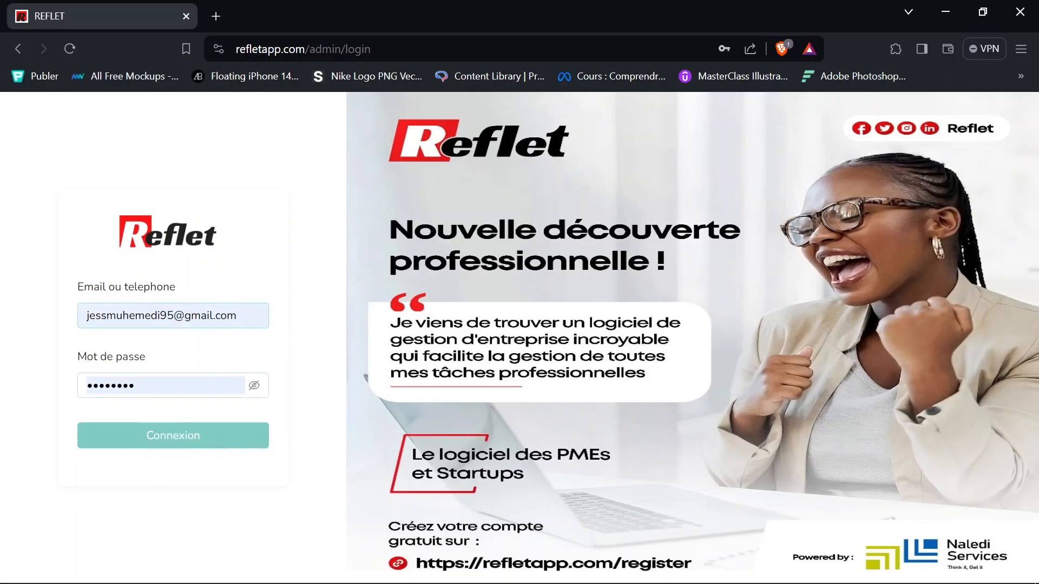
left_click(207, 436)
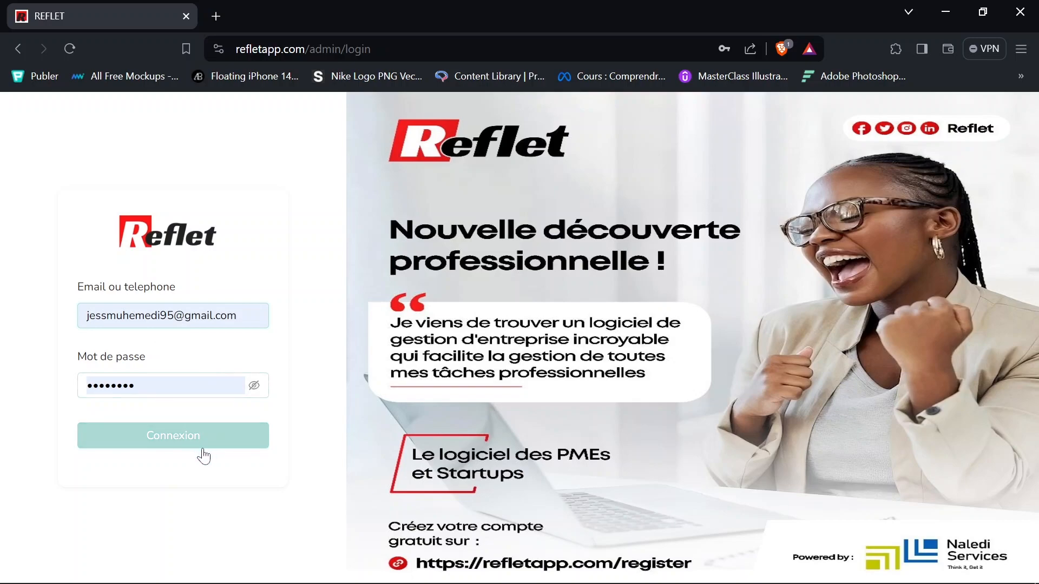
left_click(189, 444)
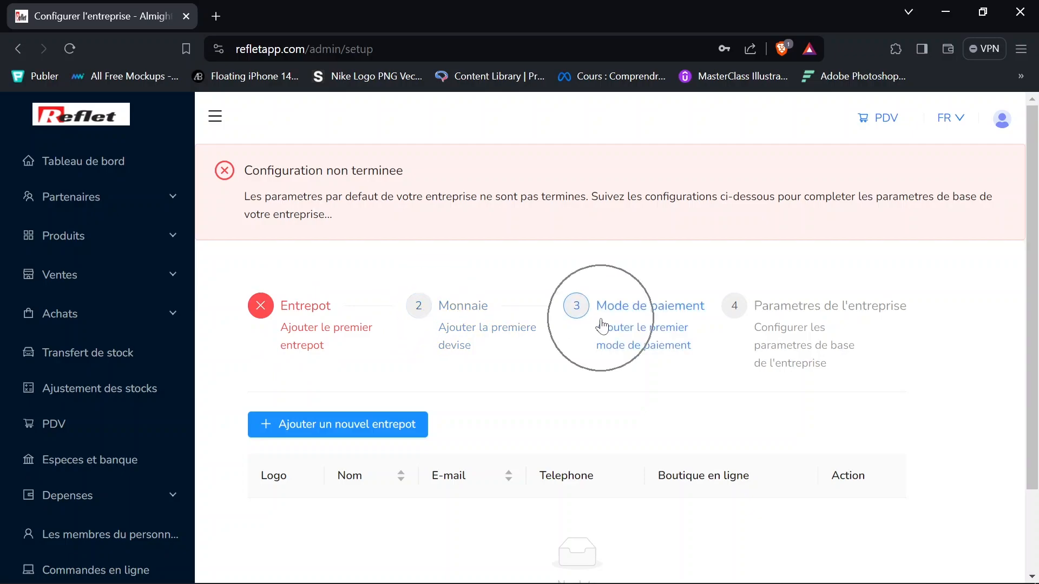
- Start adding a new warehouse (entrepot) and name it Almighty
key("ctrl")
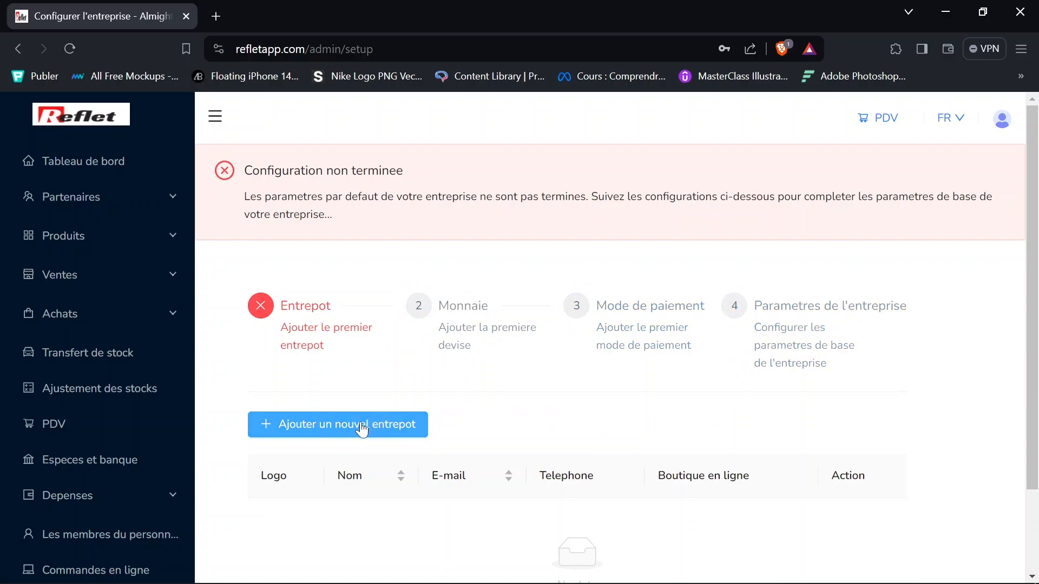
key("ctrl")
left_click(334, 426)
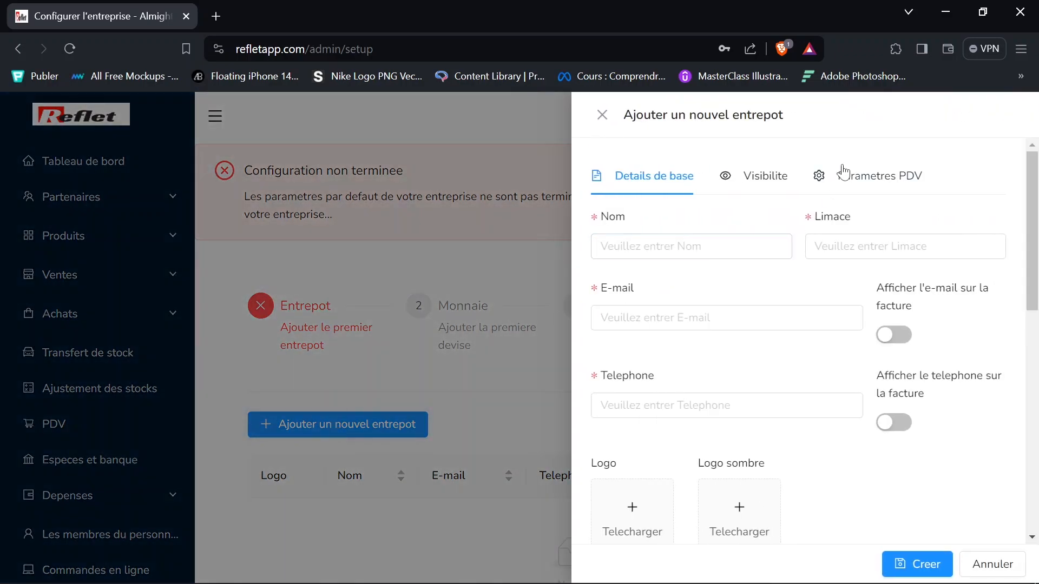
key("ctrl")
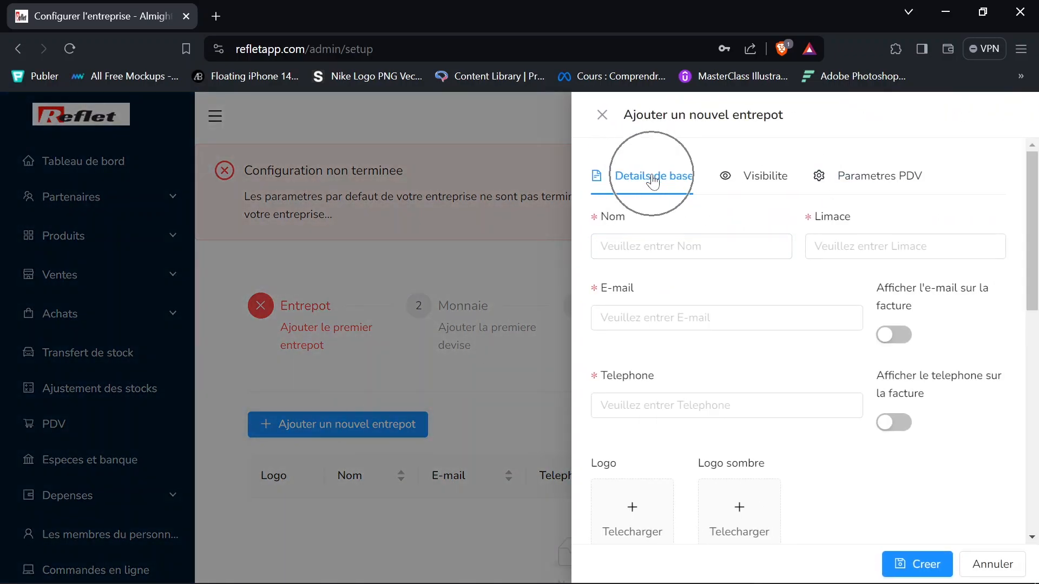
key("ctrl")
key("ctrl")
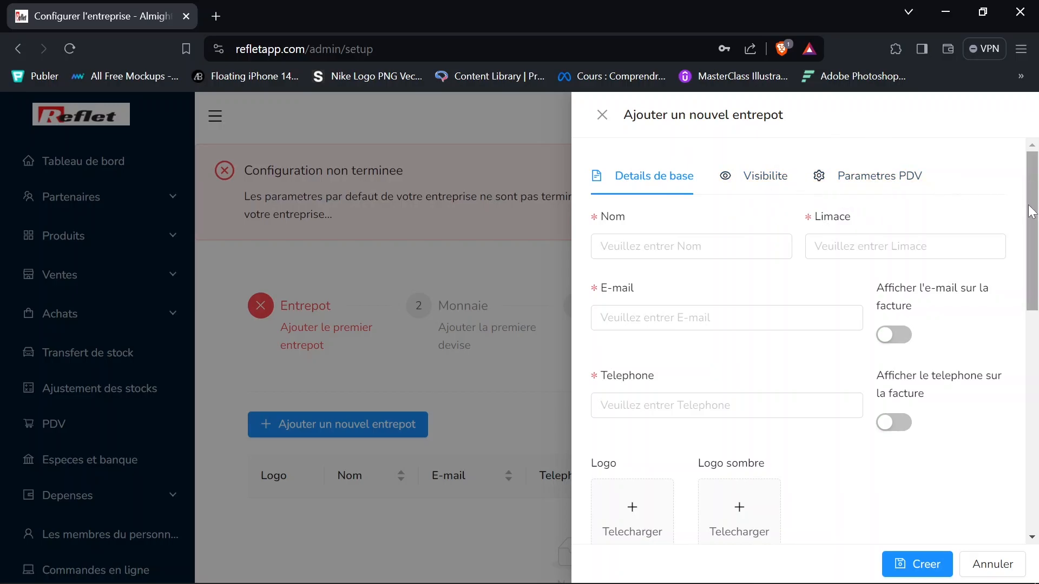
left_click(754, 246)
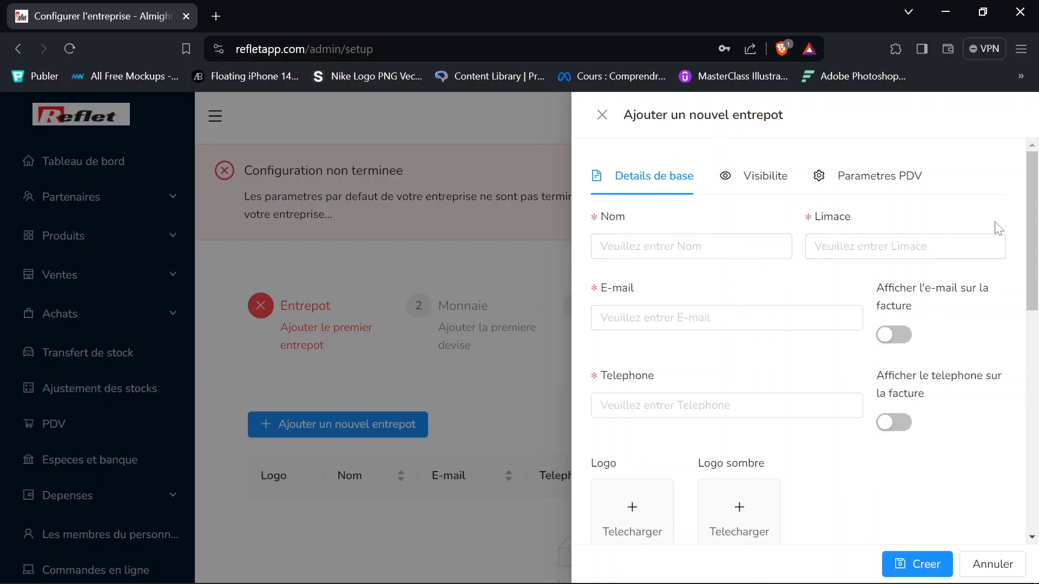
mouse_move(1035, 223)
left_mouse_down()
mouse_move(1036, 454)
mouse_move(1036, 225)
left_mouse_up()
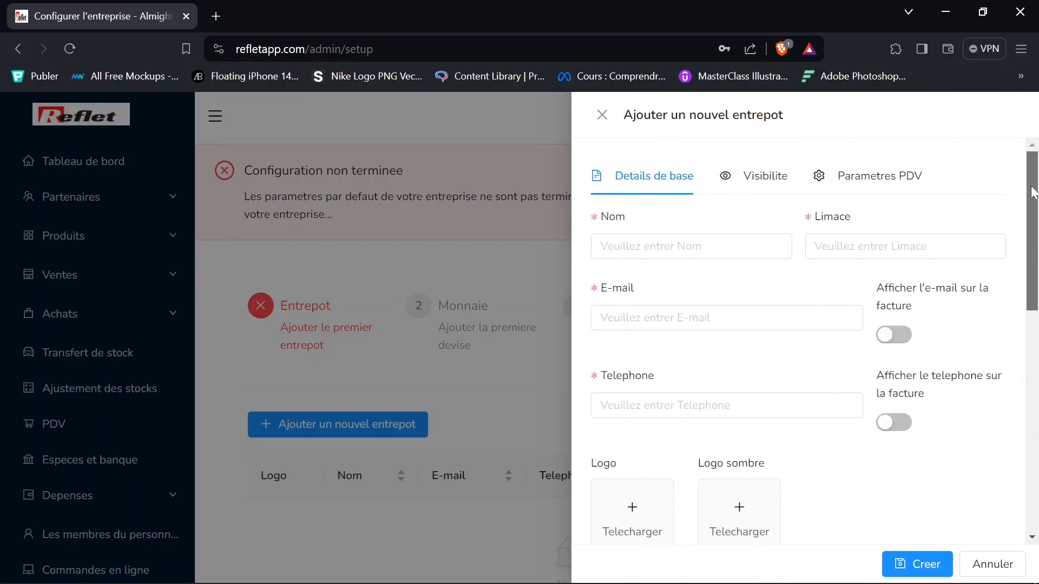
left_click(645, 246)
type("Almighty")
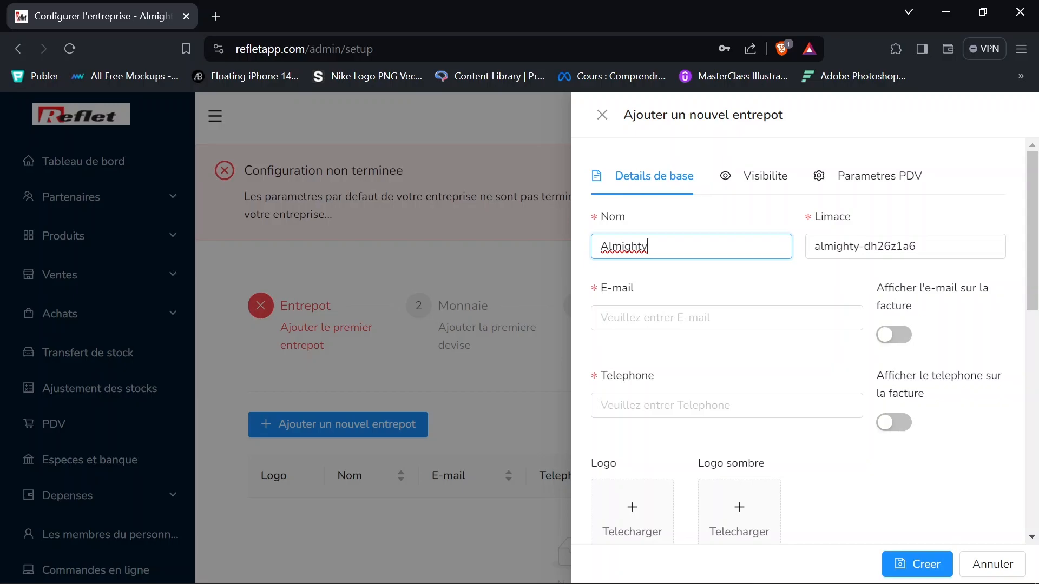
- Fill in the new warehouse's contact e-mail and telephone number
key("ctrl+a")
key("Tab")
key("Tab")
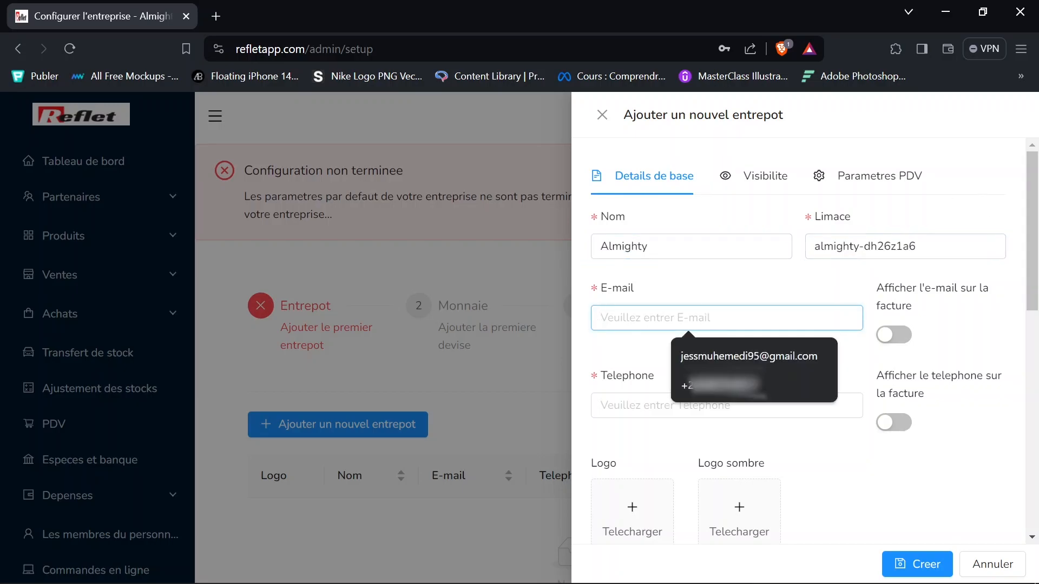
left_click(735, 357)
left_click_drag(758, 318, 593, 317)
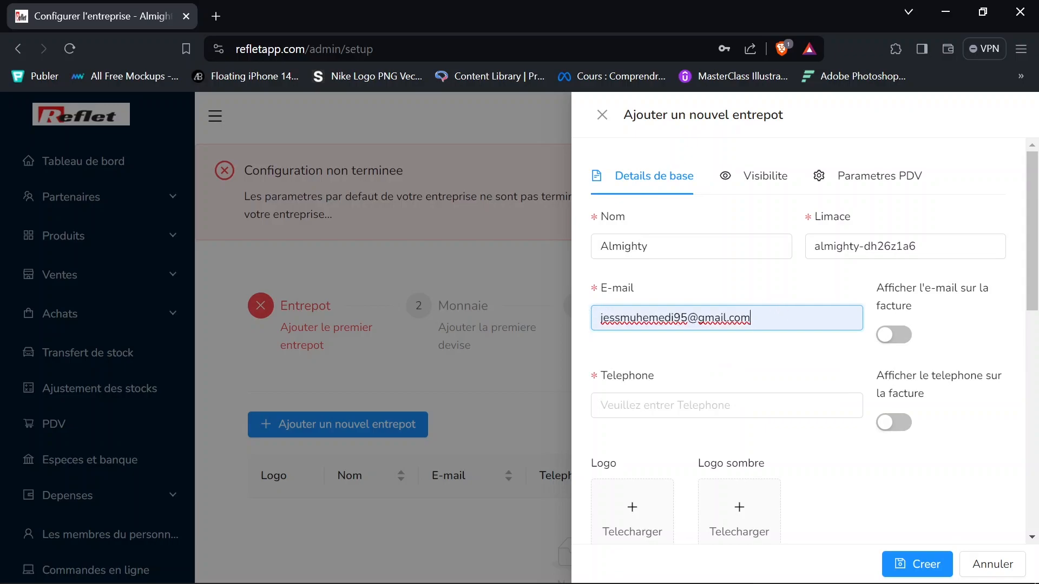
left_click(890, 335)
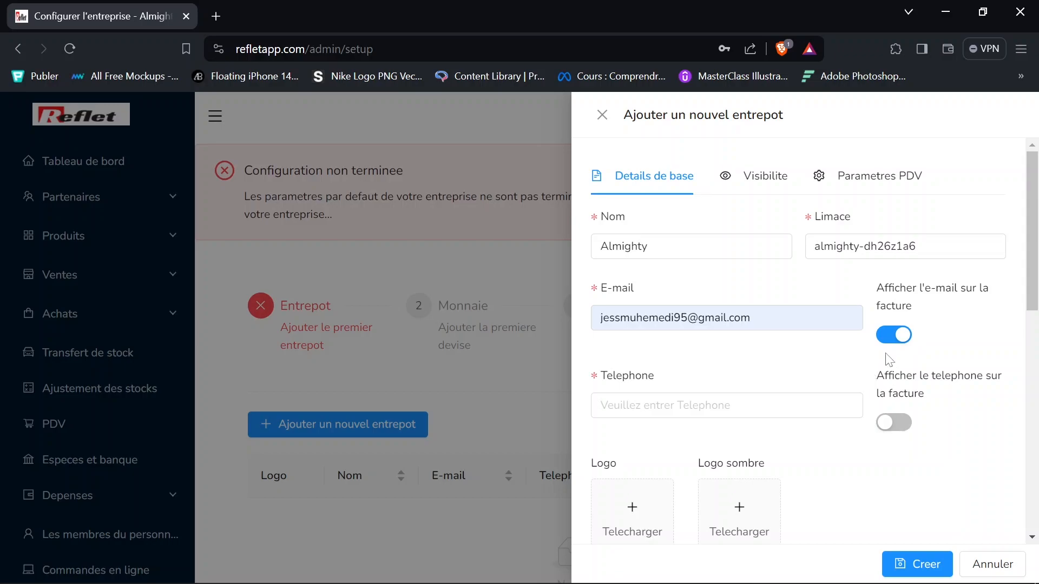
left_click(898, 341)
key("Tab")
type("+2438???")
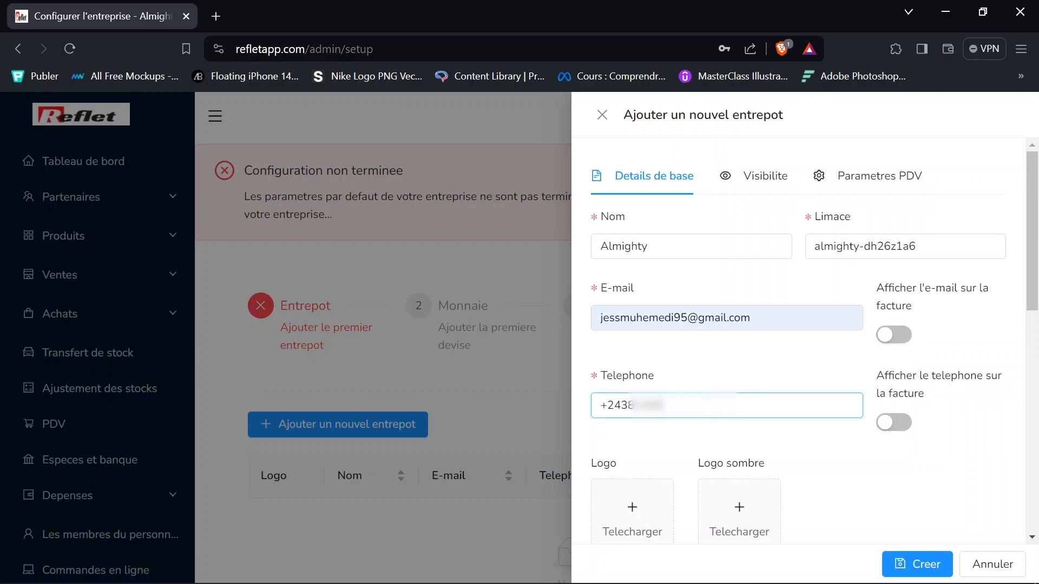
type("????")
- Upload the image "New color_Plan de travail 1 copie.jpg" as the warehouse's main logo
left_click_drag(1032, 276, 1033, 323)
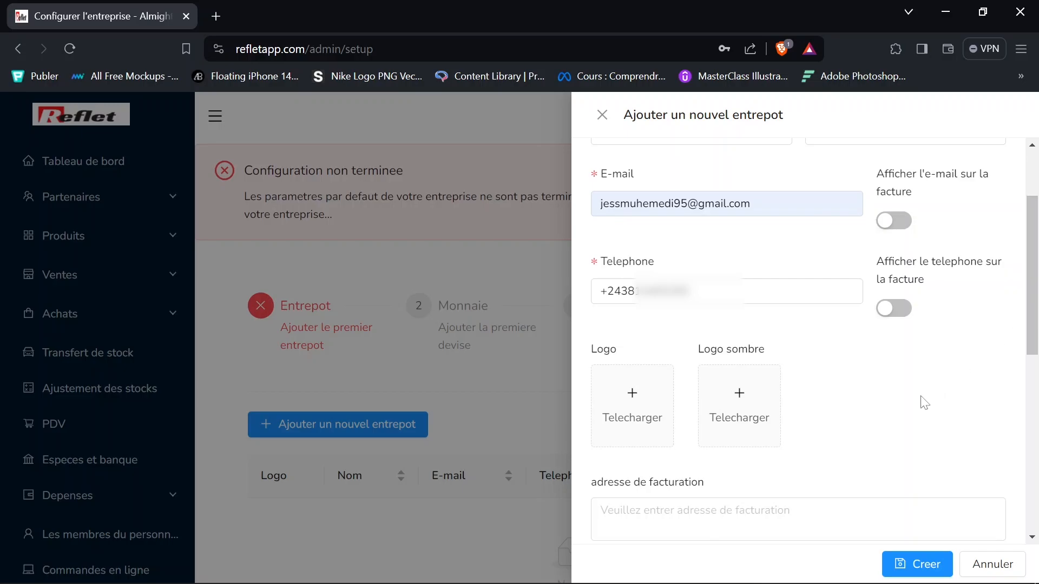
left_click(630, 405)
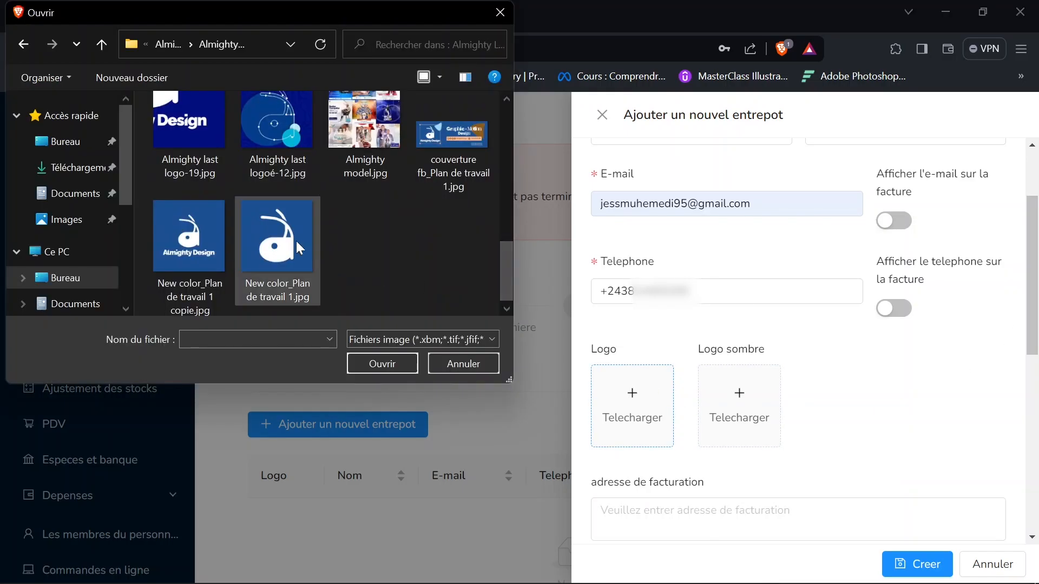
left_click(192, 244)
left_click(382, 363)
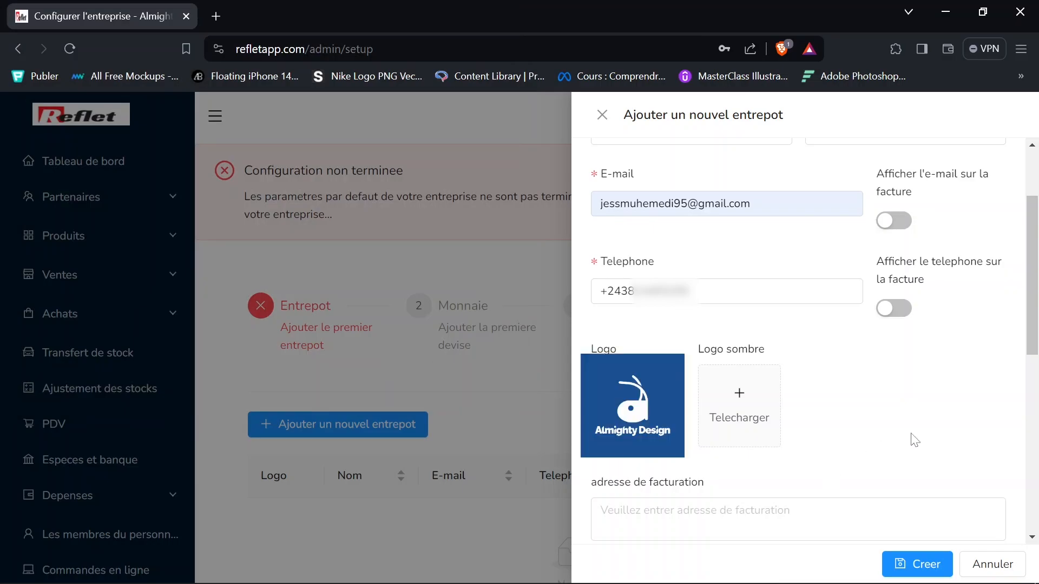
- Enable showing both the telephone number and the e-mail on the warehouse's invoices
scroll(914, 440, "down", 2)
left_click(894, 232)
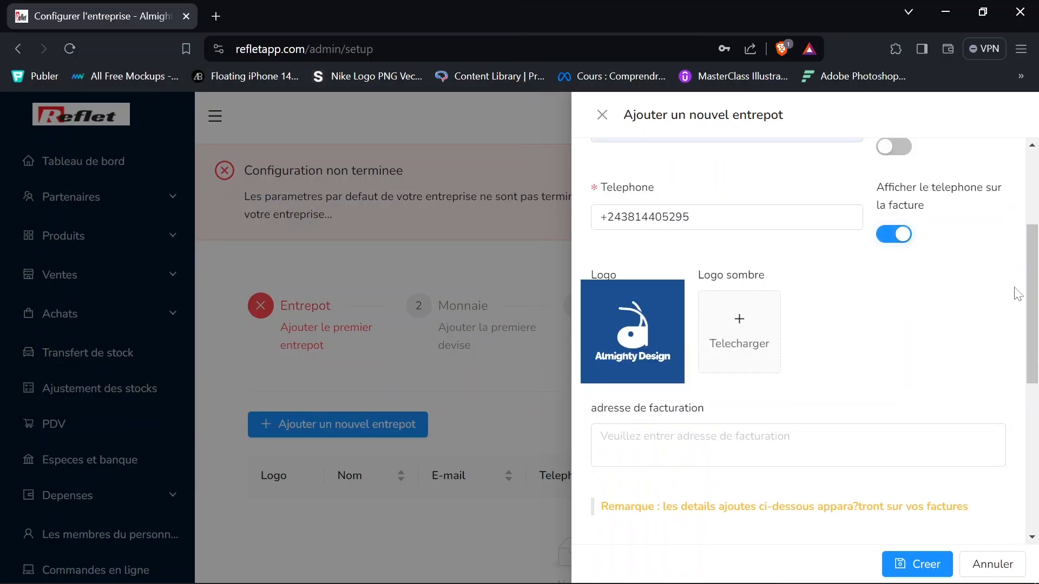
scroll(1014, 292, "up", 2)
left_click(894, 227)
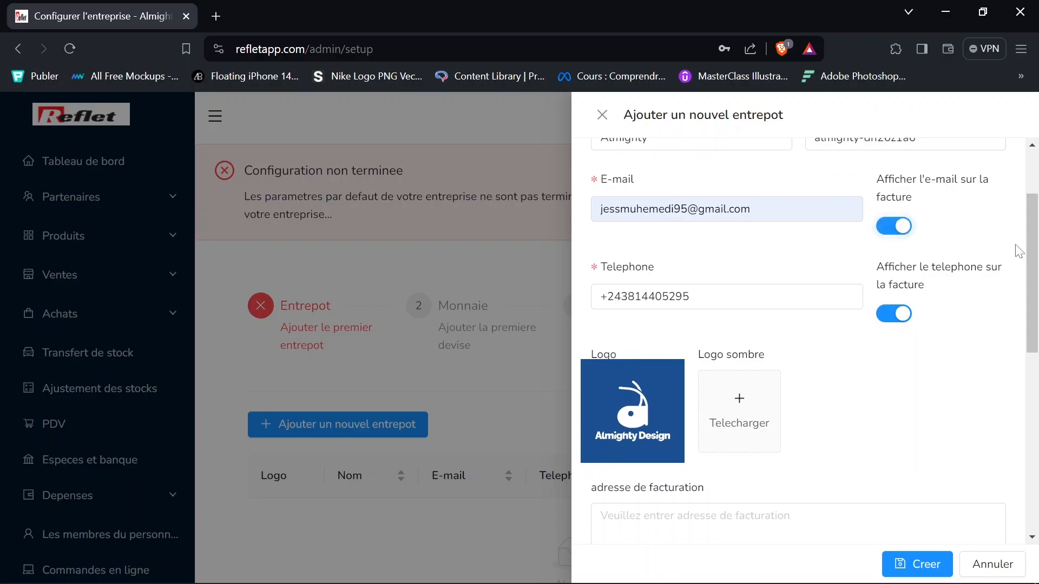
- Fill in the warehouse's bank details (Coordonnees bancaires) with the account name and number
left_click_drag(1031, 264, 1031, 428)
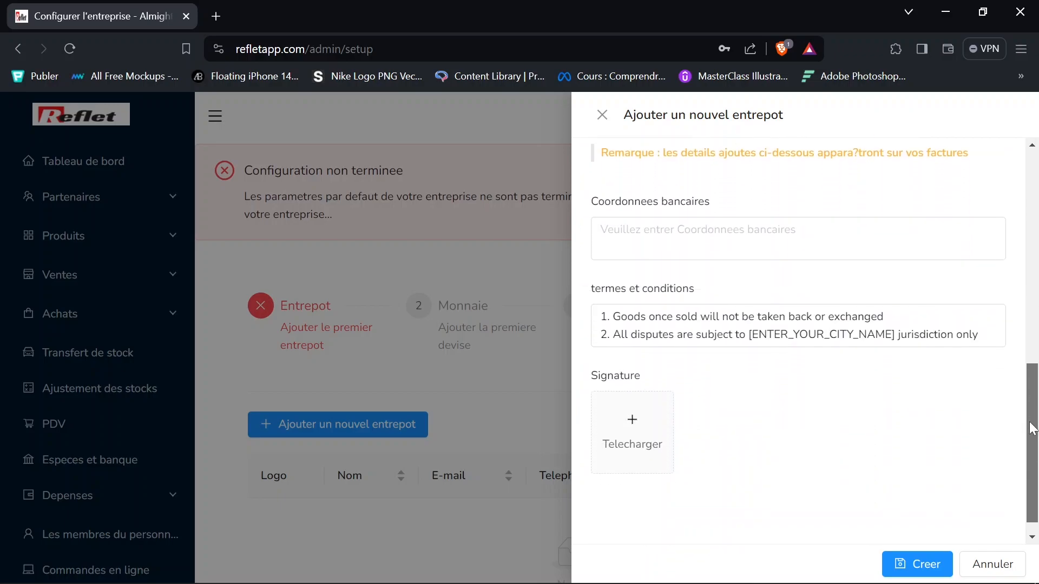
left_click(801, 238)
type("ALMIGHTY")
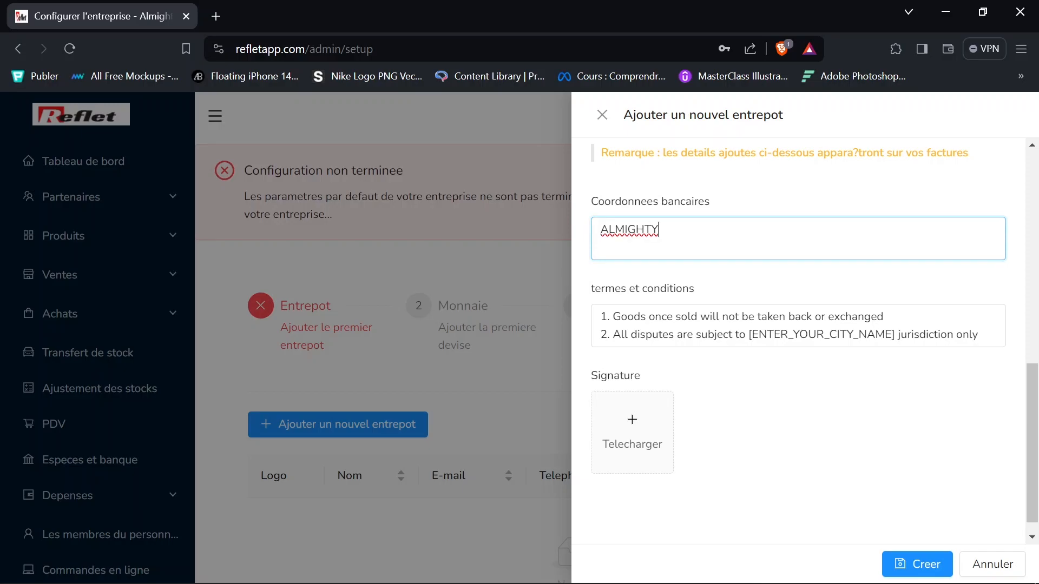
type(" 00000")
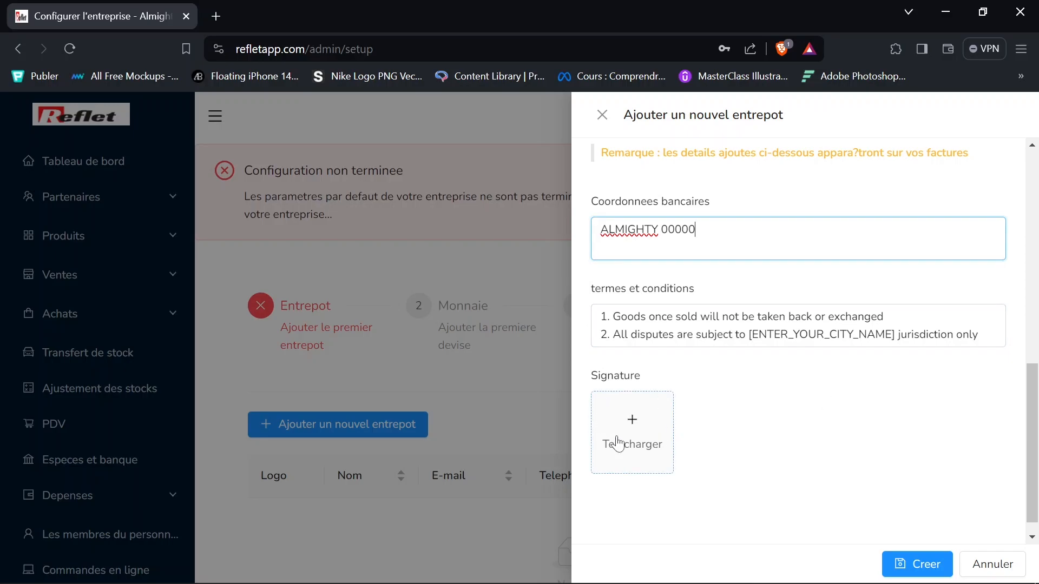
- Review the warehouse's terms and conditions and its visibility settings for customers, suppliers and products
left_click_drag(978, 336, 593, 311)
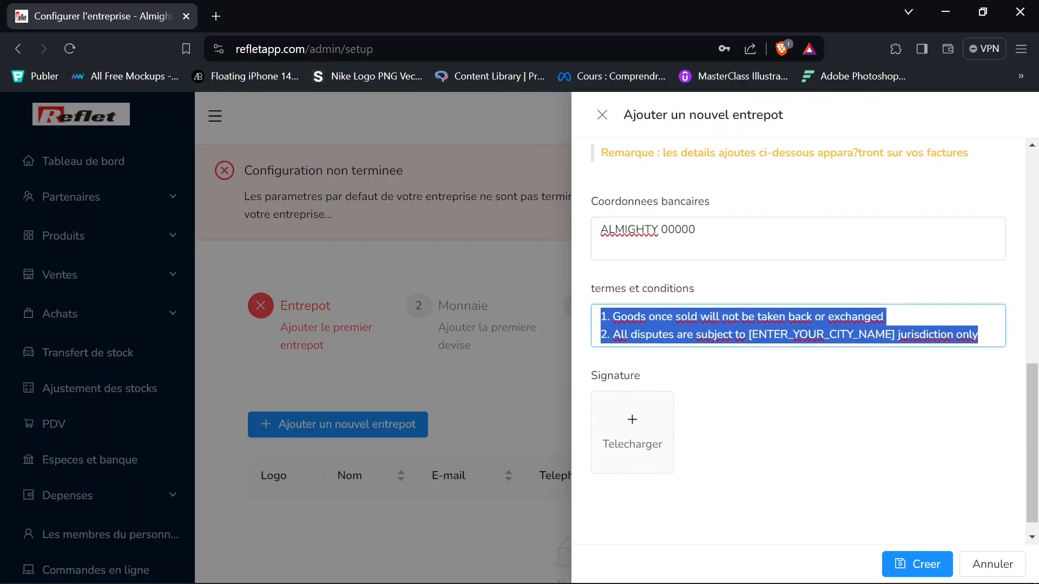
left_click(811, 327)
left_click_drag(1032, 431, 1017, 176)
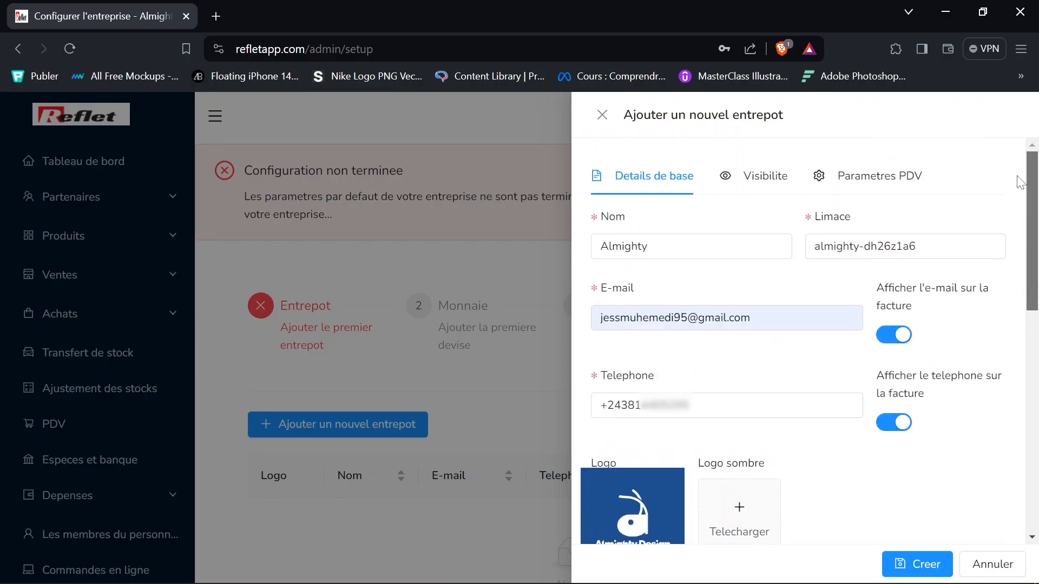
left_click(736, 184)
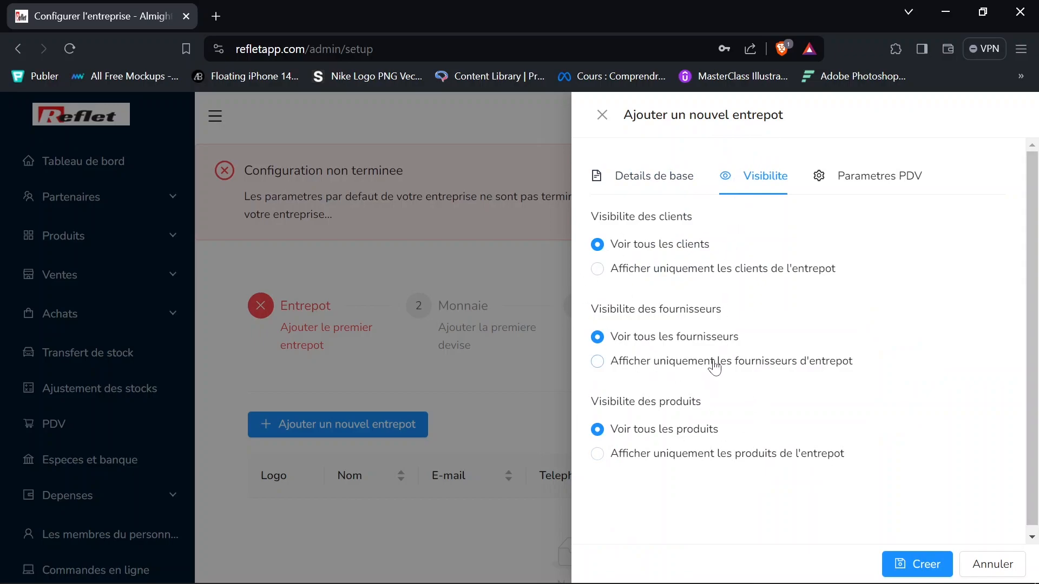
- Set the default PDV status to Livre, disable showing the MRP on the invoice, and create the warehouse
left_click(844, 177)
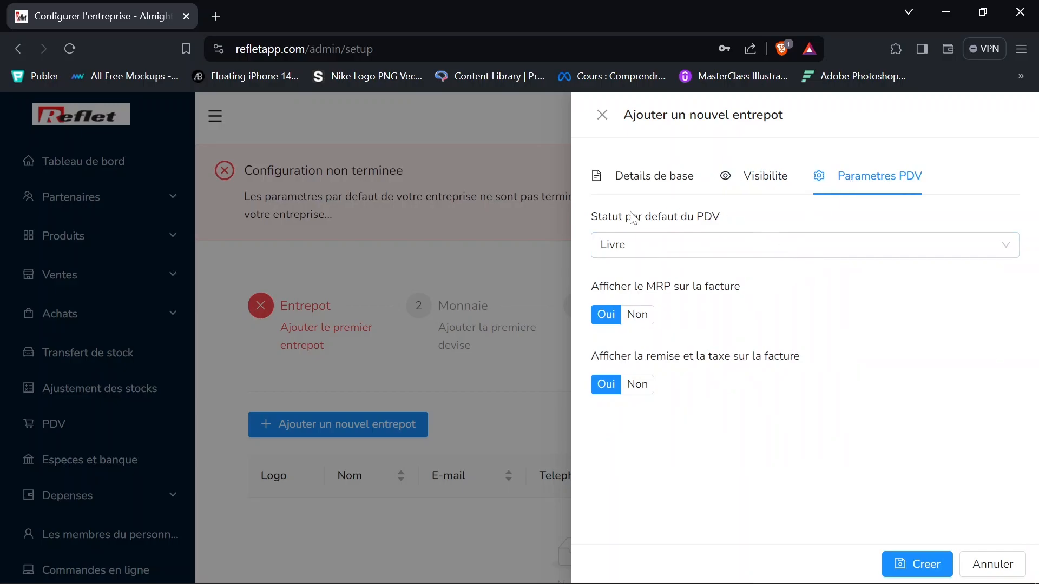
left_click(697, 253)
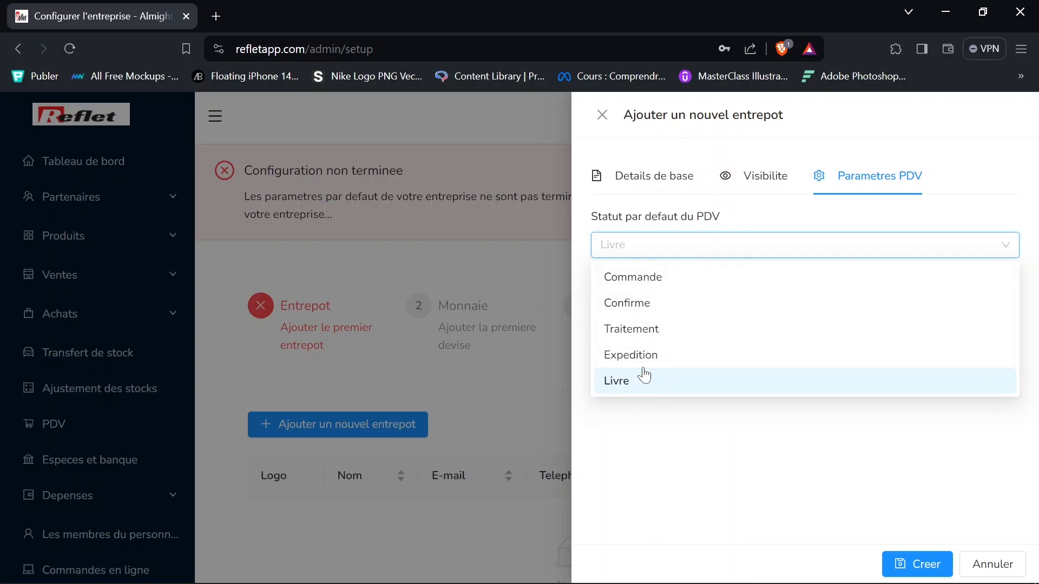
left_click(647, 398)
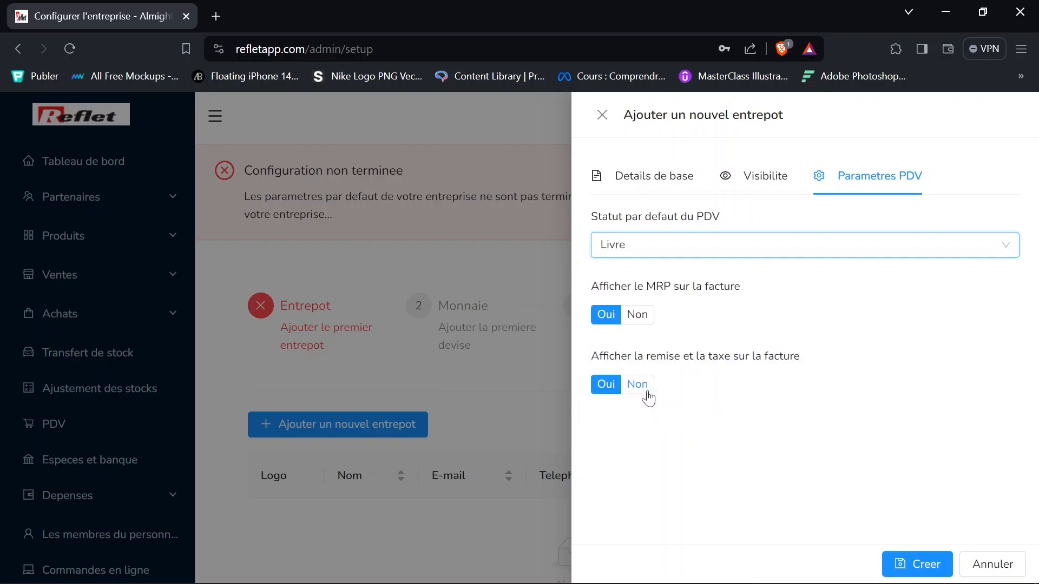
left_click(640, 321)
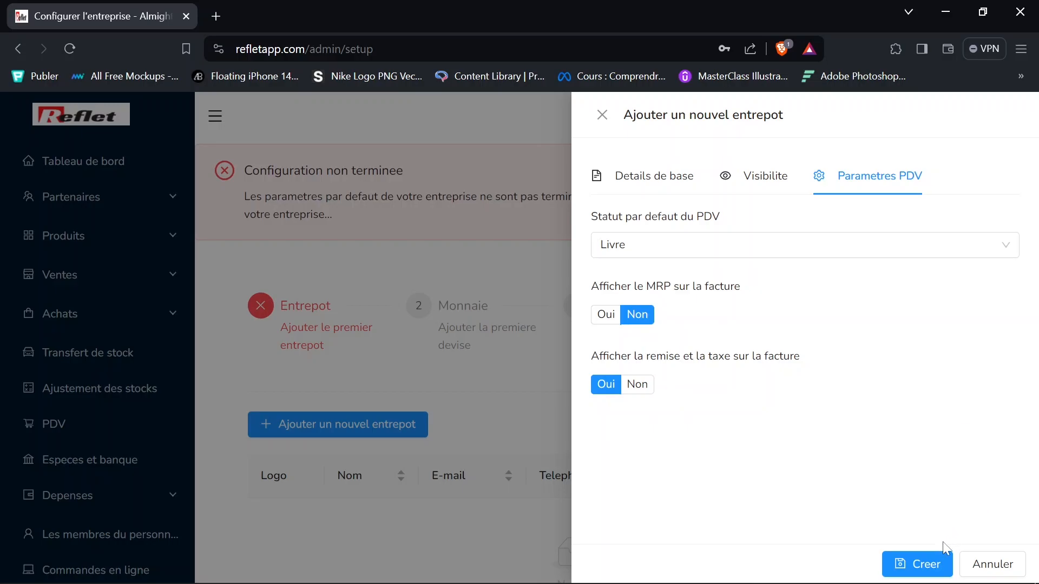
left_click(931, 564)
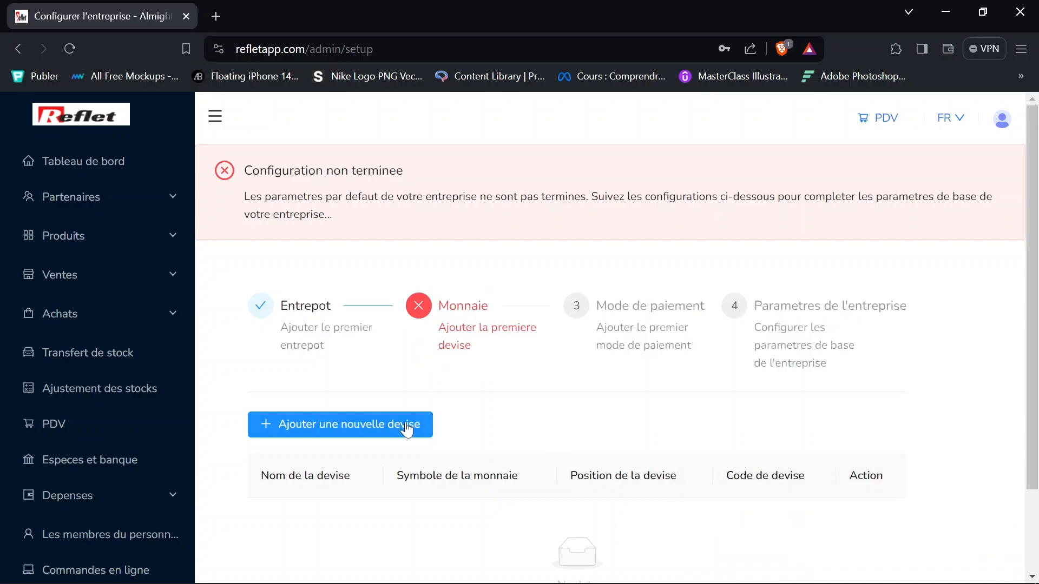
- Create the currency Dollars with symbol $, the symbol placed behind the amount (Derriere), and currency code 000
left_click(380, 427)
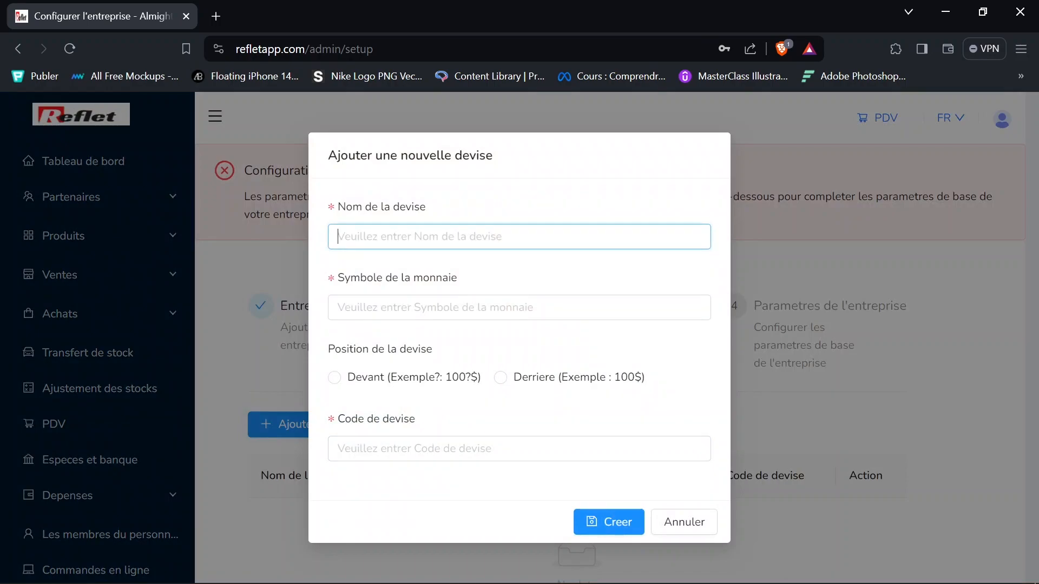
type("Dollars")
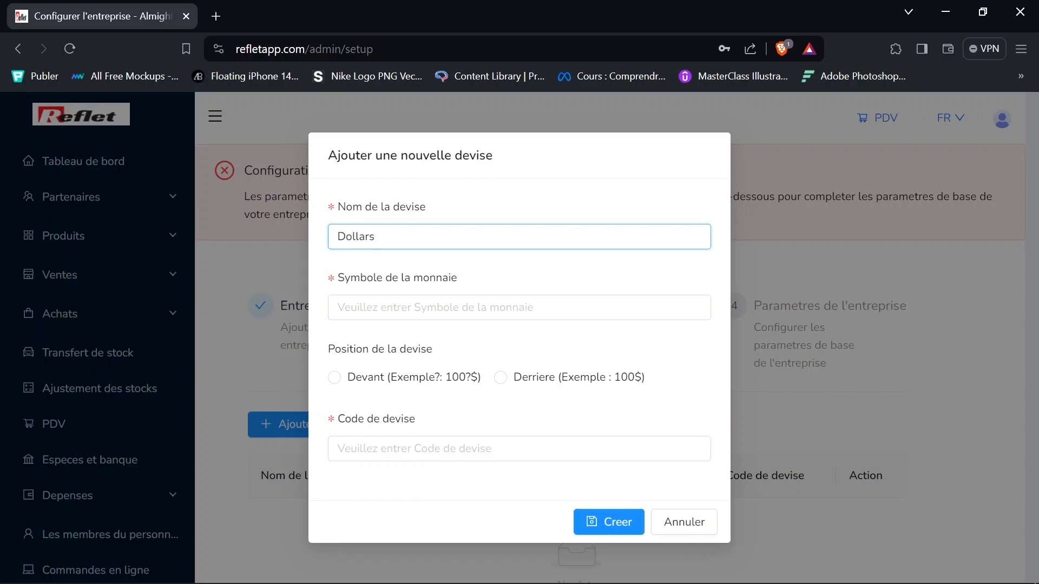
key("Tab")
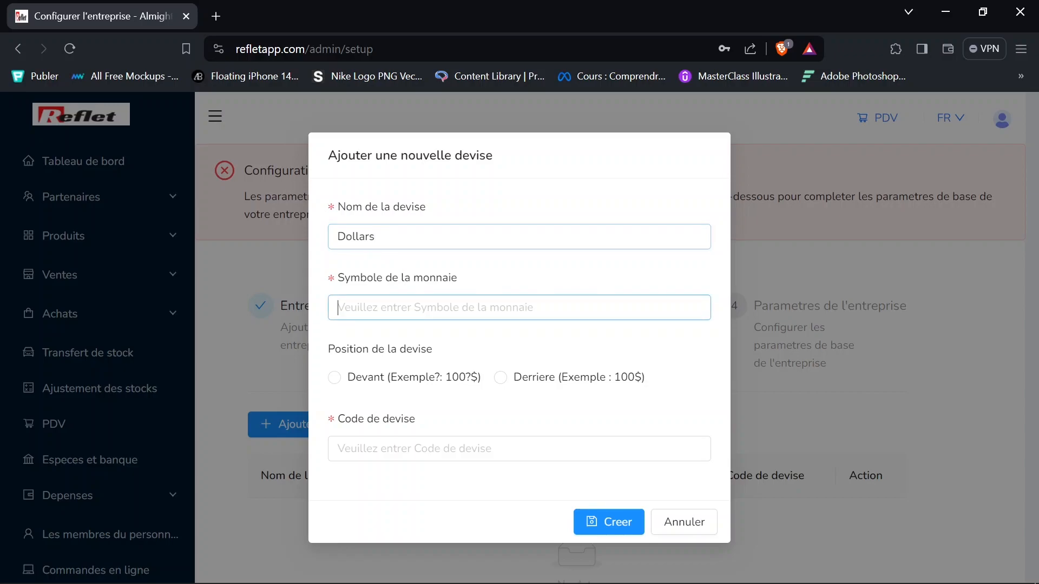
type("$")
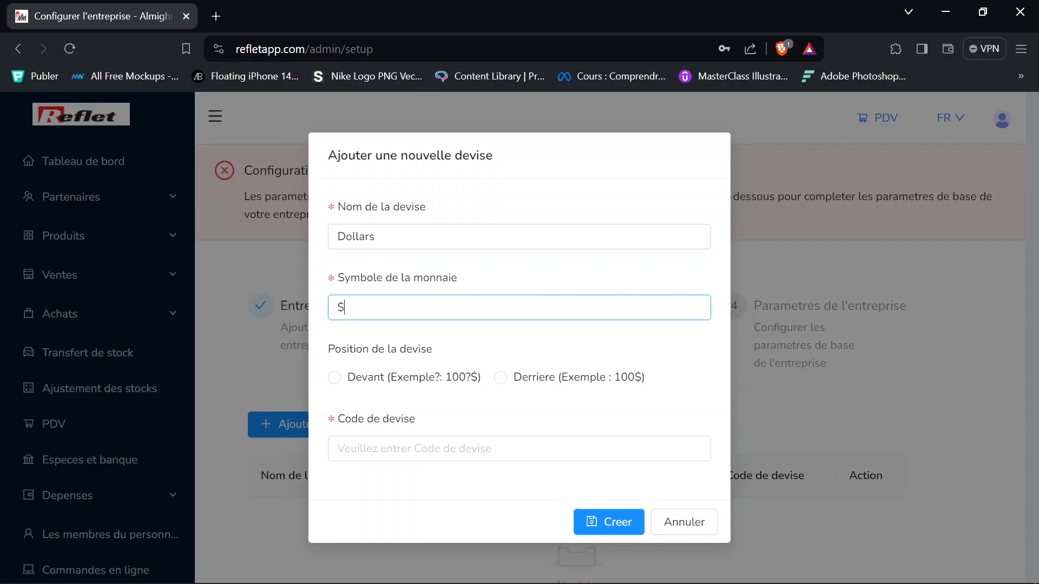
left_click(500, 379)
key("Tab")
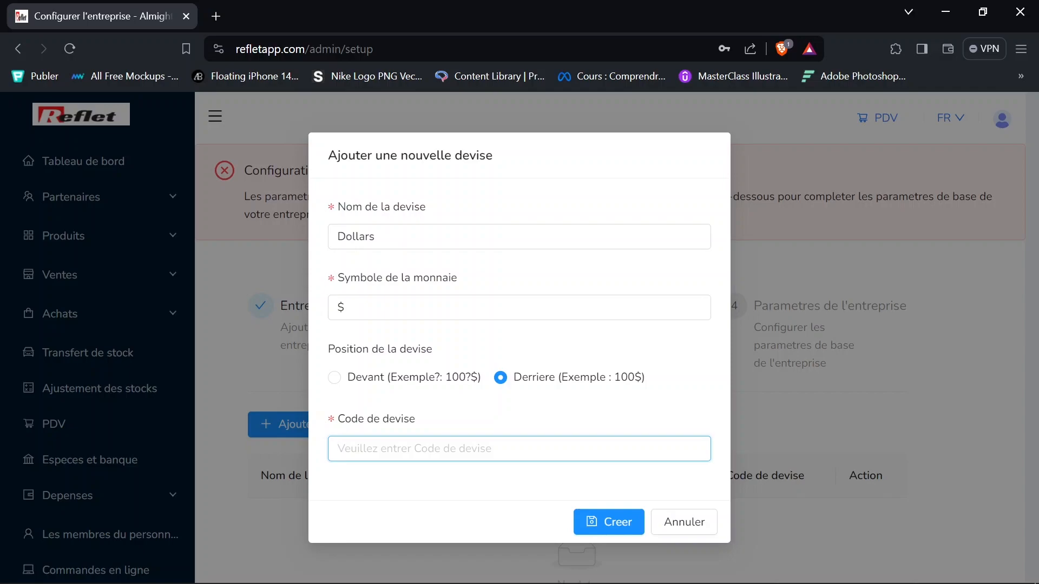
type("000")
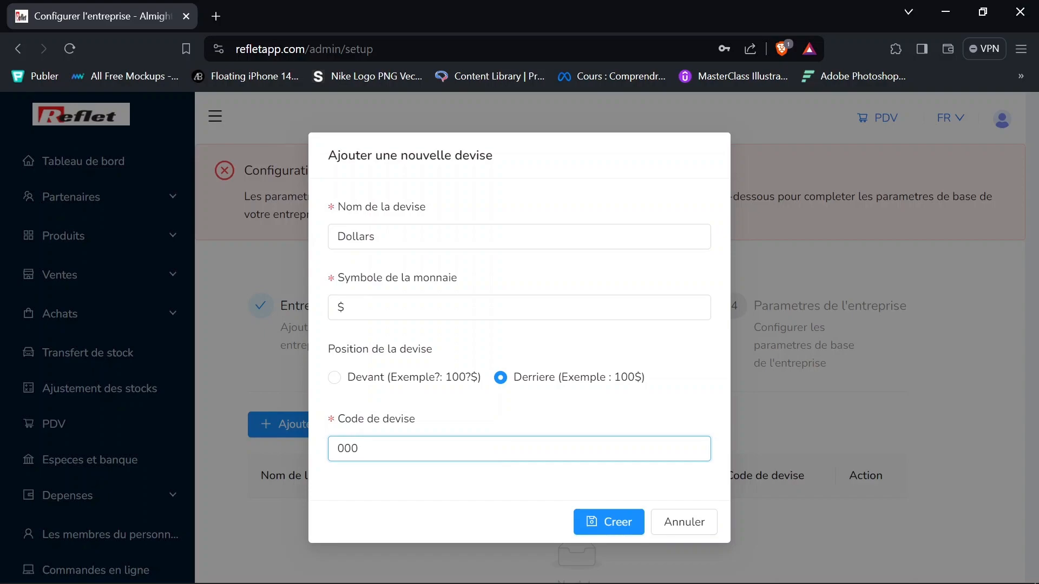
left_click(619, 523)
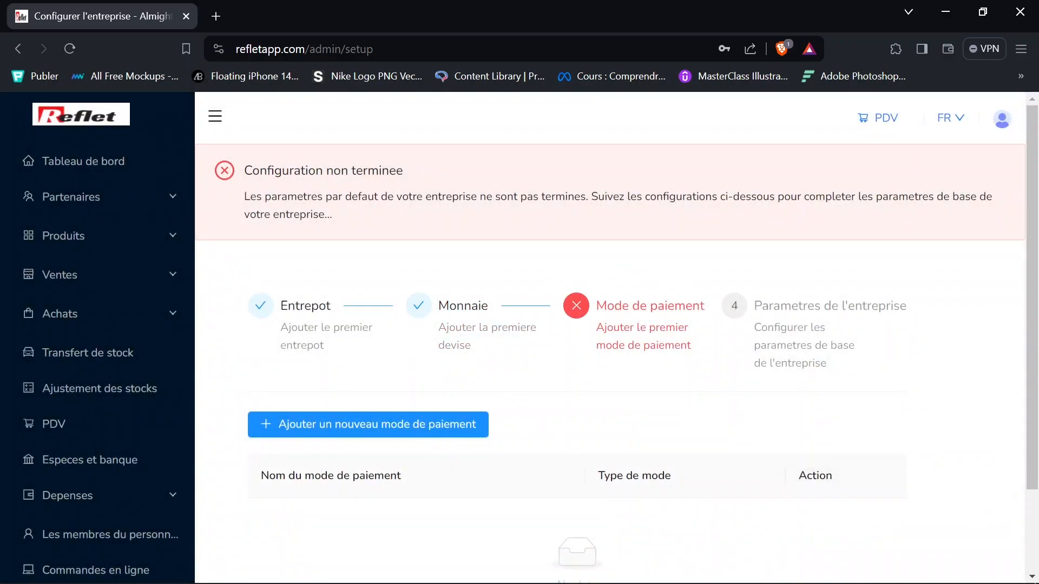
- Add a new payment method named BANQUE with the mode type Banque
left_click(401, 426)
type("BANQUE")
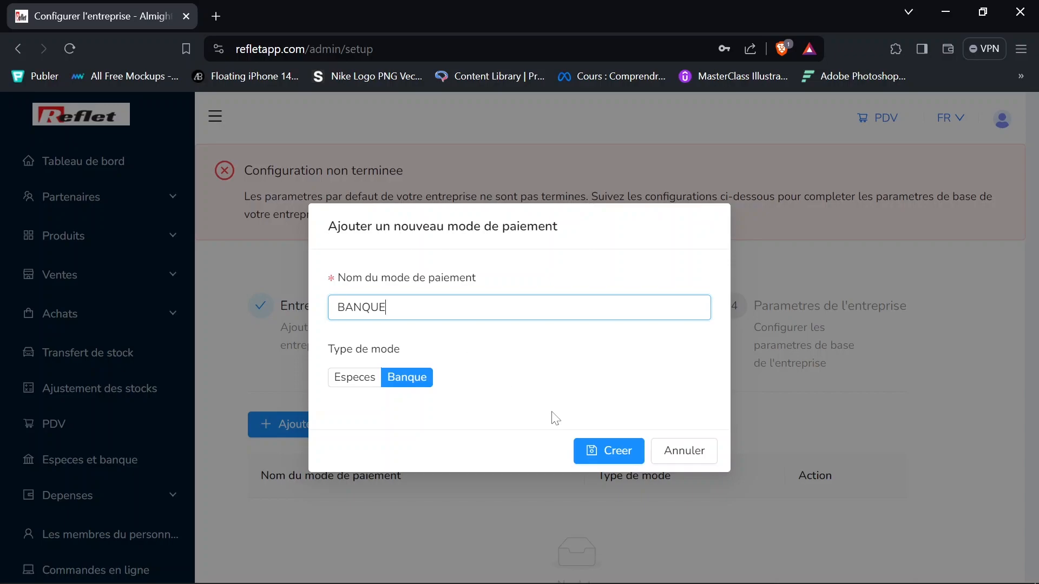
left_click(606, 449)
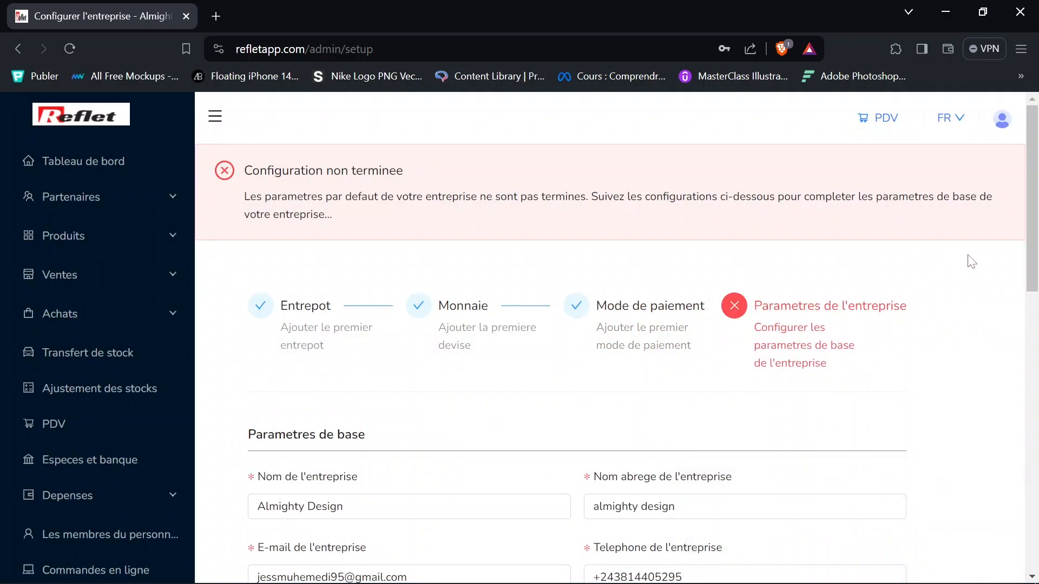
- Set the company's currency to Dollars ($) and its warehouse to Almighty in the basic company settings
scroll(981, 259, "down", 2)
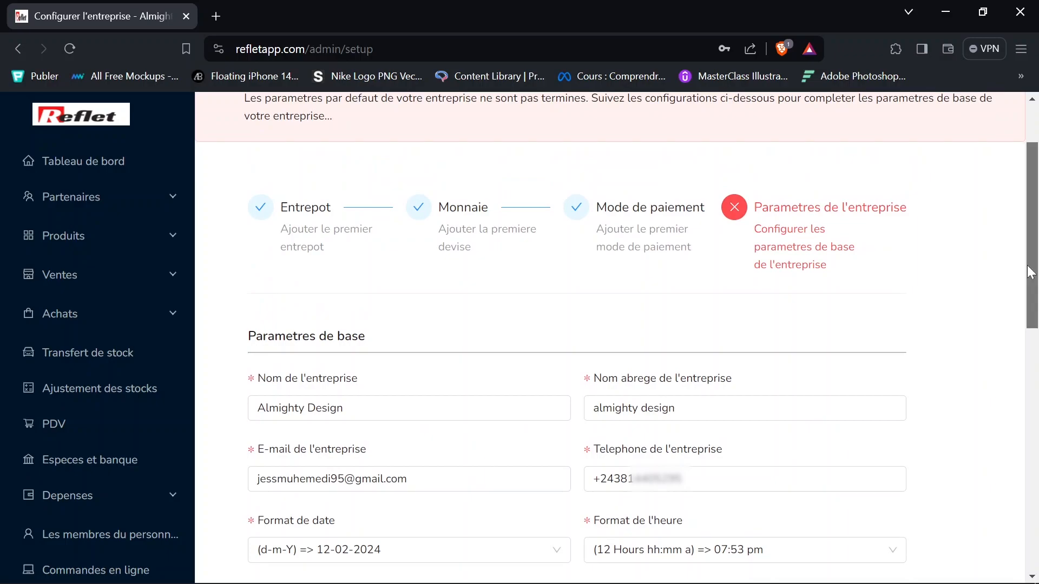
scroll(1032, 260, "down", 5)
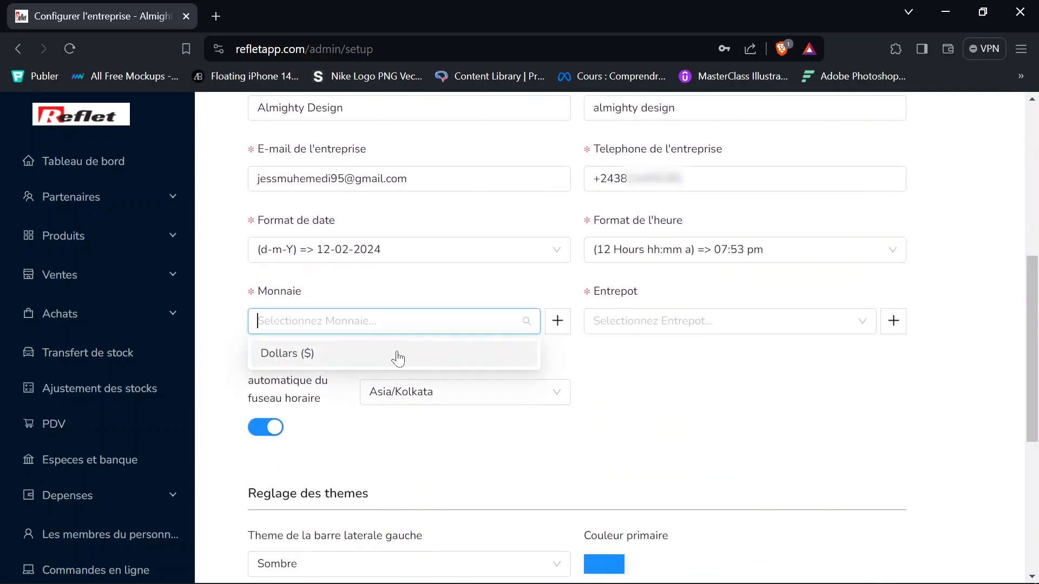
left_click(397, 355)
left_click(698, 321)
left_click(677, 354)
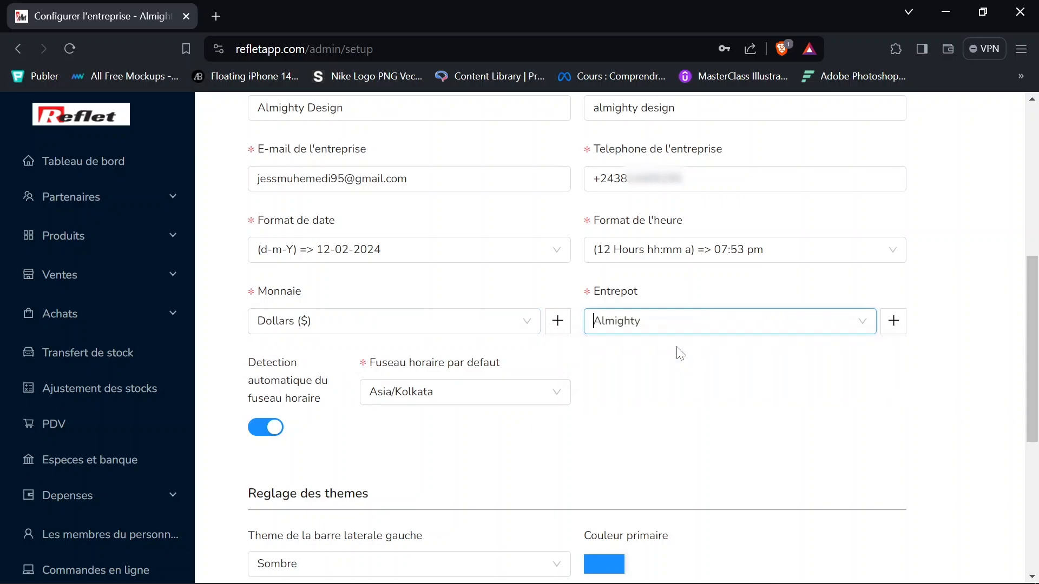
- Check the primary colour options in the theme settings, and save and finish the company configuration, continuing to the dashboard
left_click_drag(1028, 379, 1026, 515)
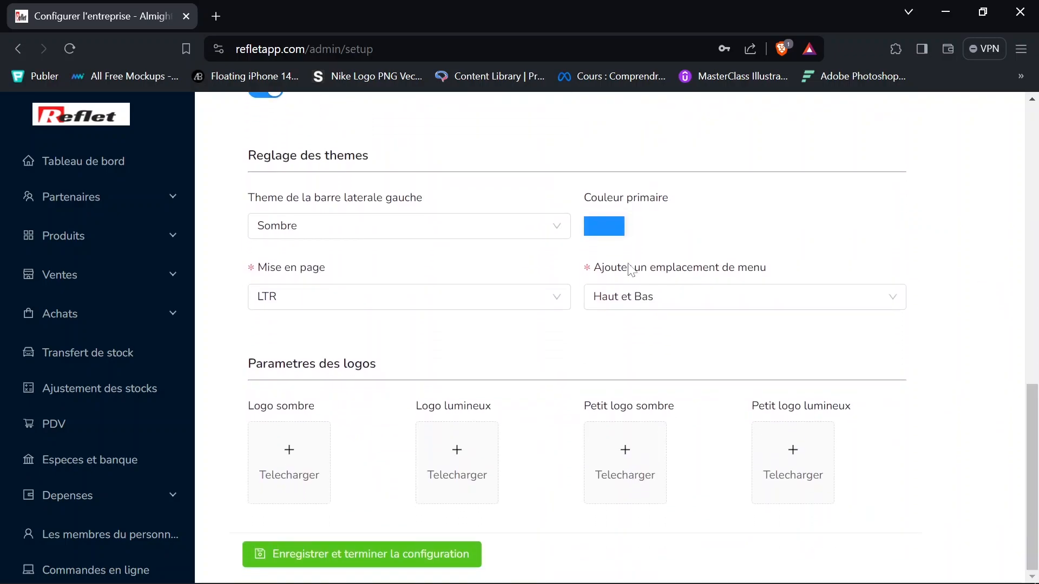
left_click(609, 227)
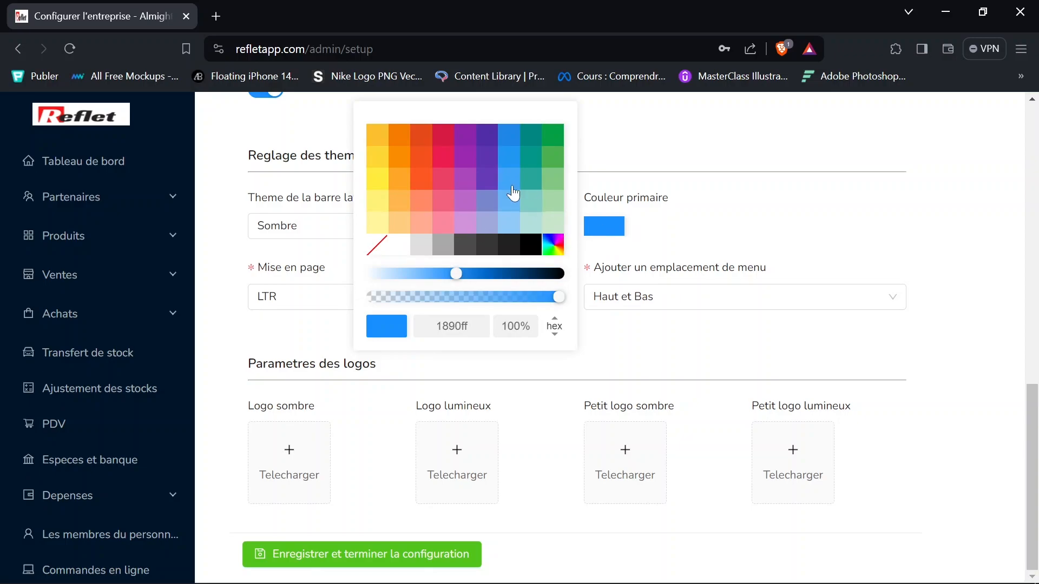
left_click(710, 248)
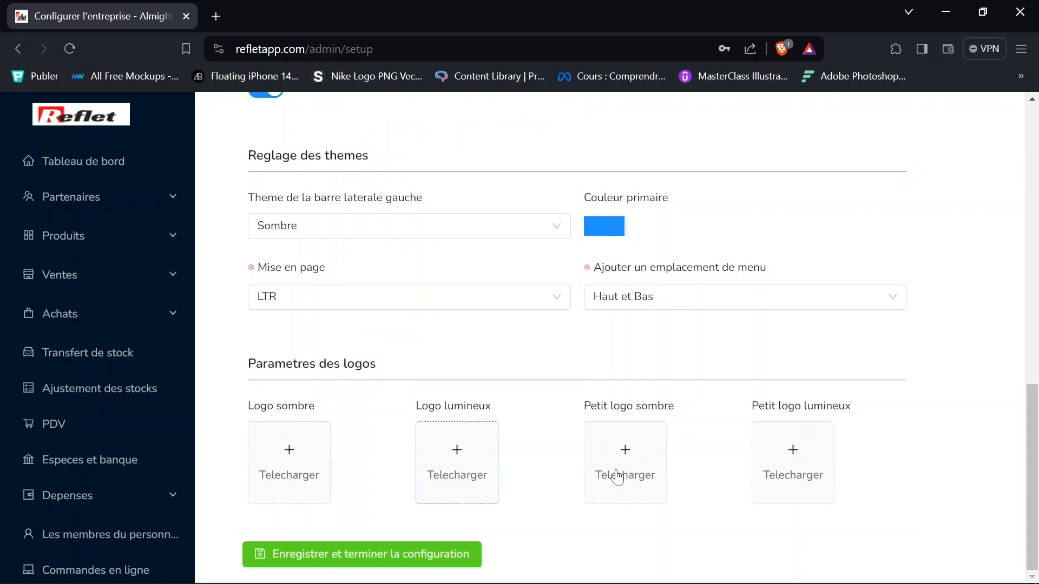
left_click(397, 556)
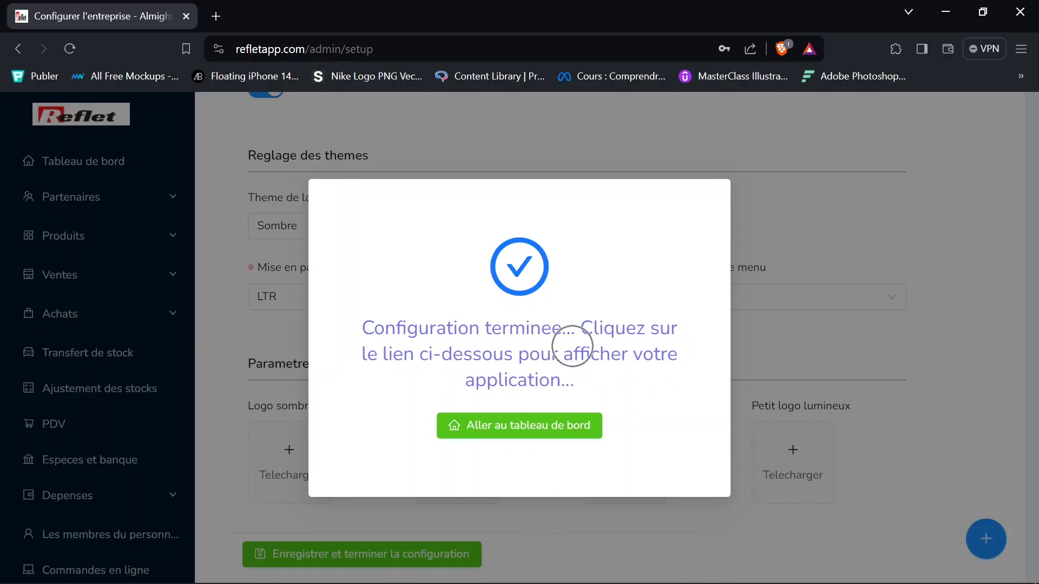
left_click(532, 436)
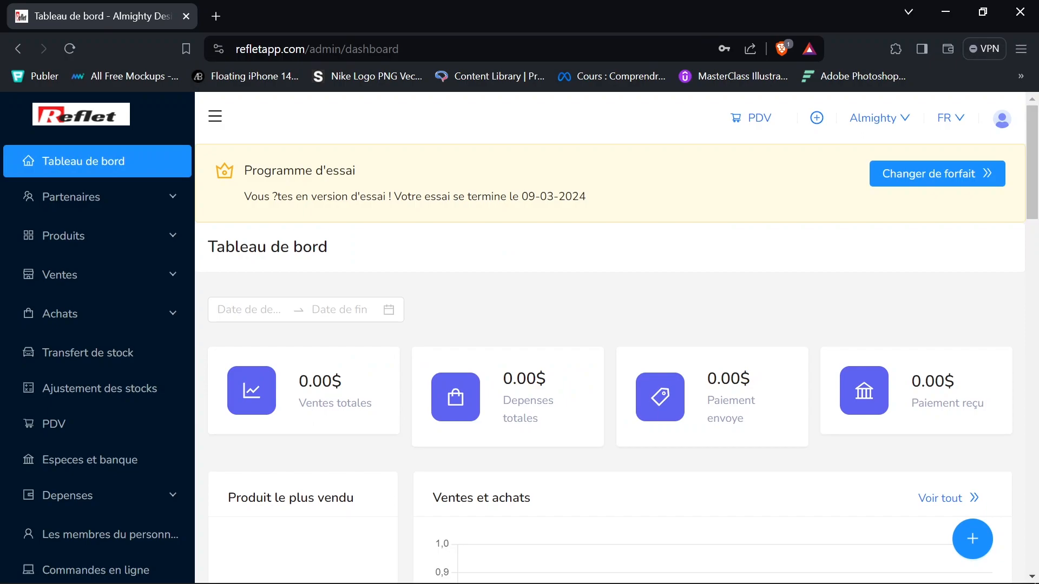
- Review the dashboard's summary cards for total sales, total expenses, payments sent and payments received
left_click_drag(1031, 173, 1012, 164)
left_click_drag(285, 381, 367, 405)
left_click_drag(493, 366, 533, 420)
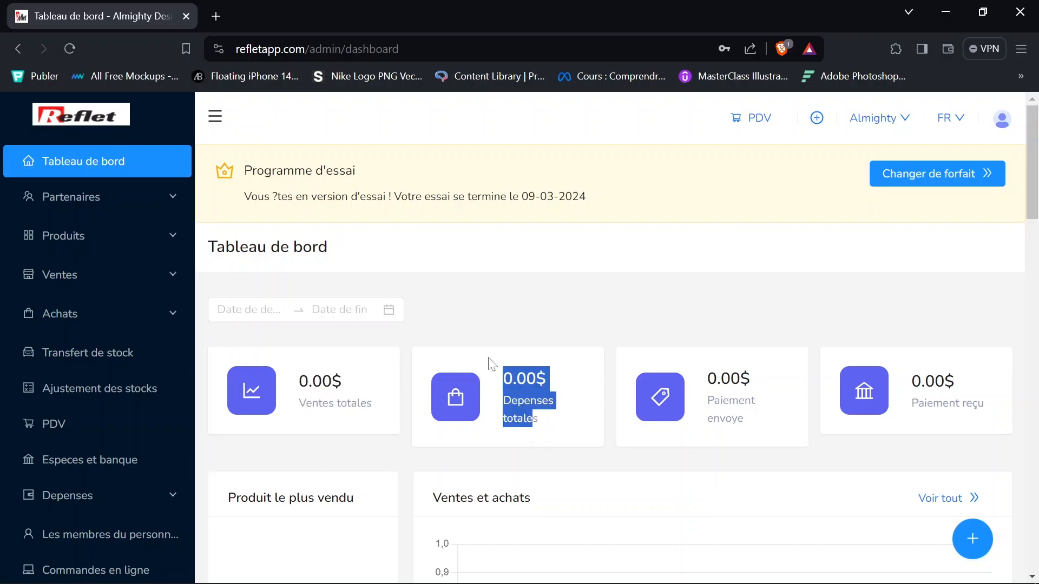
left_click_drag(746, 425, 708, 374)
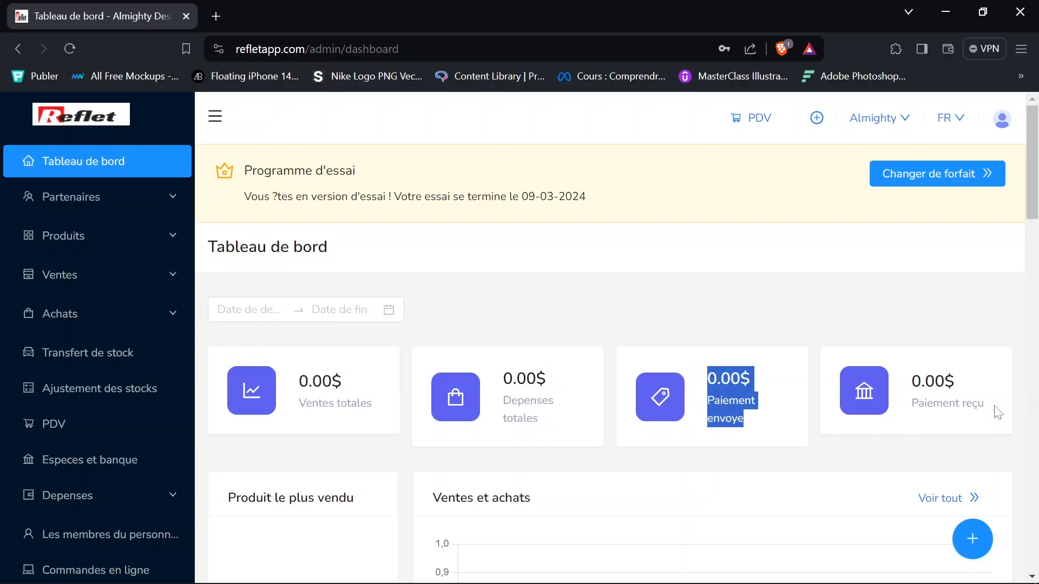
left_click_drag(997, 413, 898, 378)
left_click_drag(1028, 192, 1027, 146)
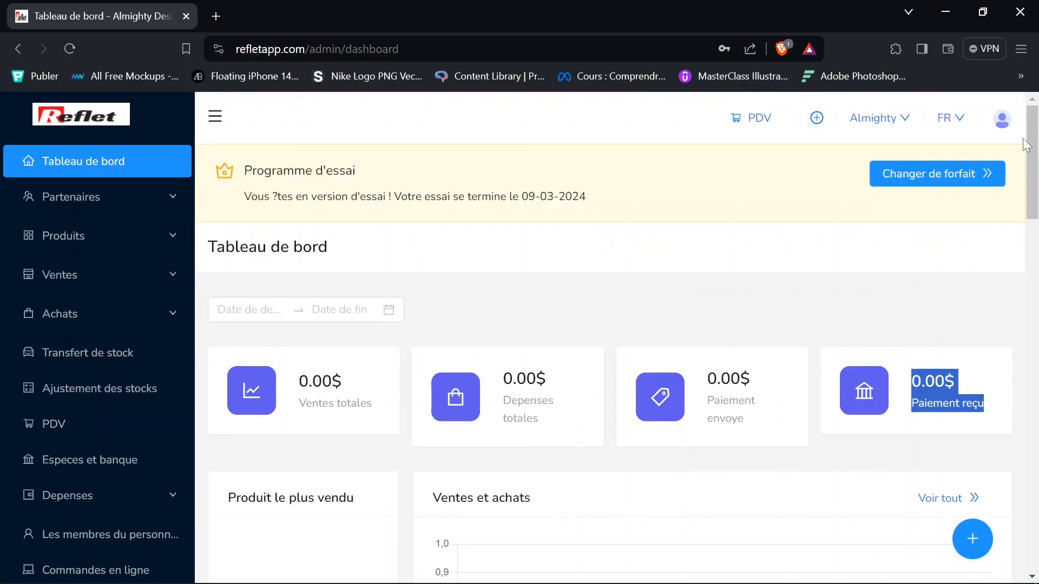
left_click(664, 431)
- Change the Dollars currency's code to USD in the currency settings and update it
left_click_drag(190, 325, 196, 456)
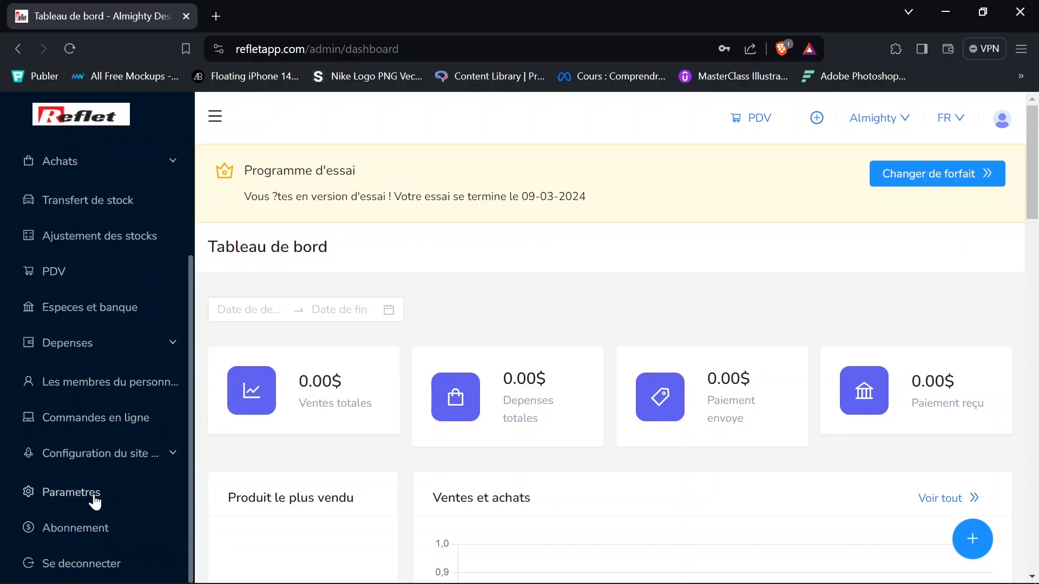
left_click(70, 497)
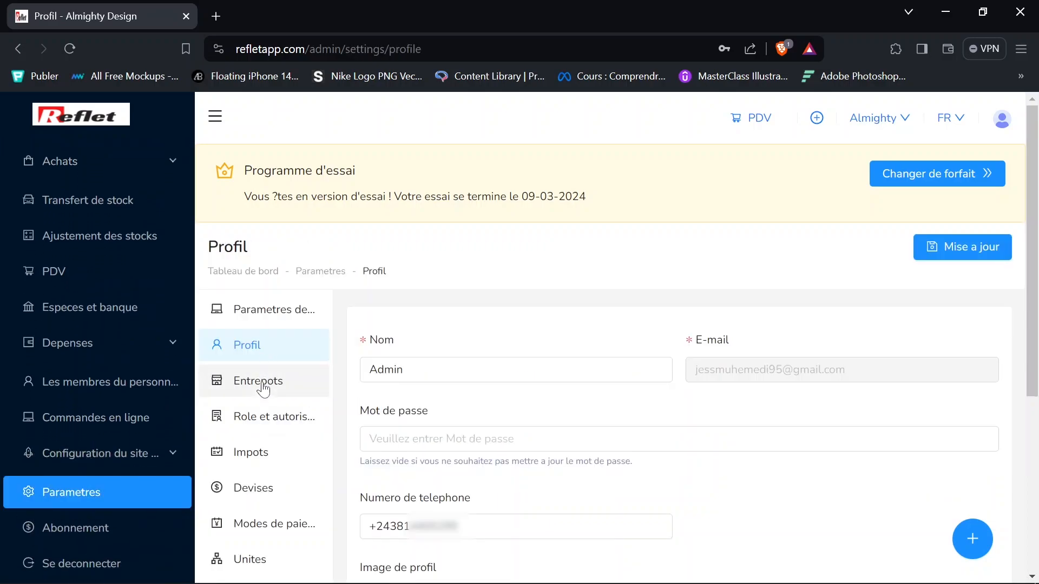
left_click(245, 489)
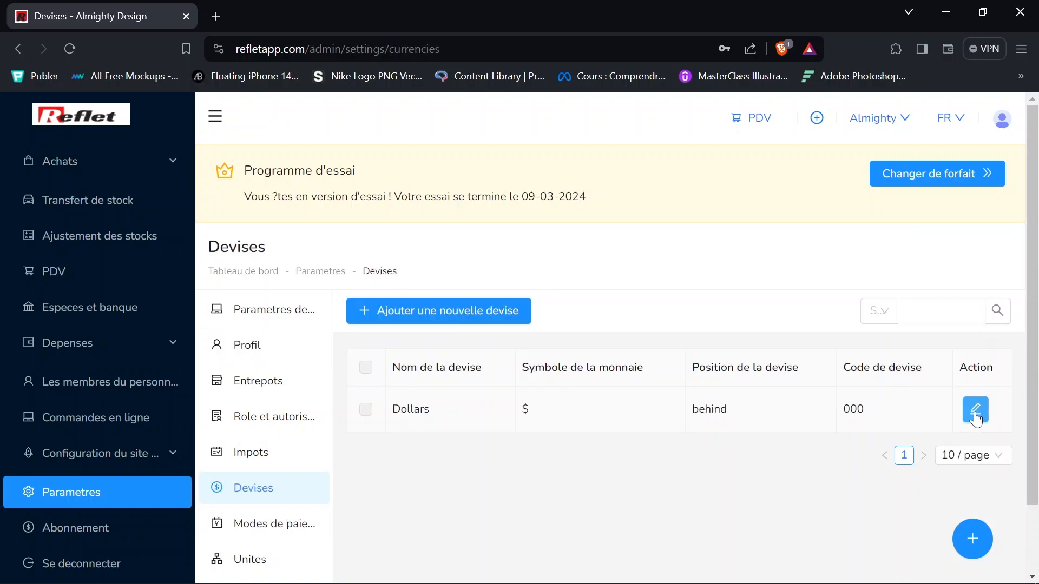
left_click(975, 411)
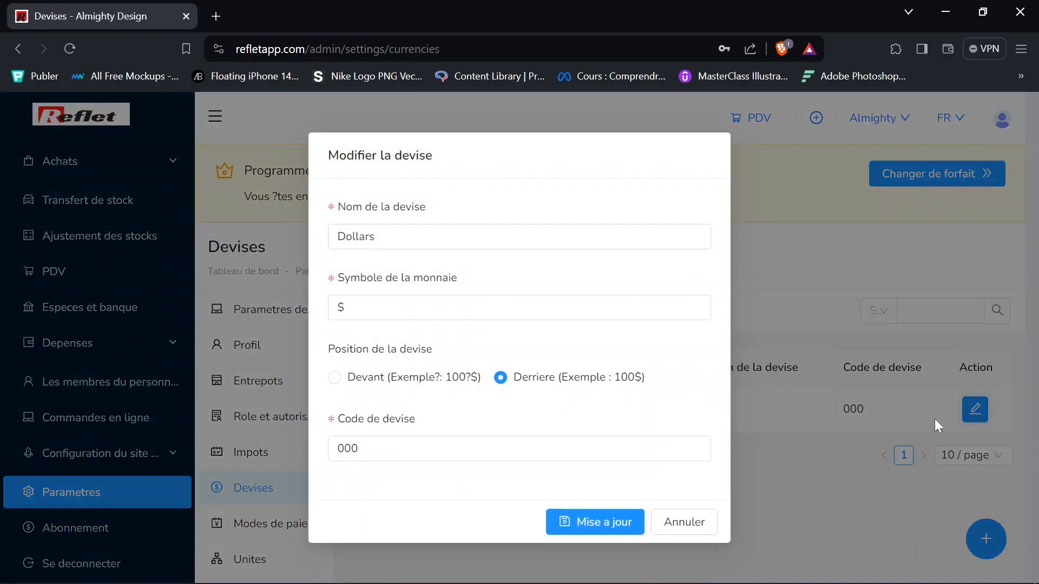
left_click(410, 436)
key("ctrl+a")
type("USD")
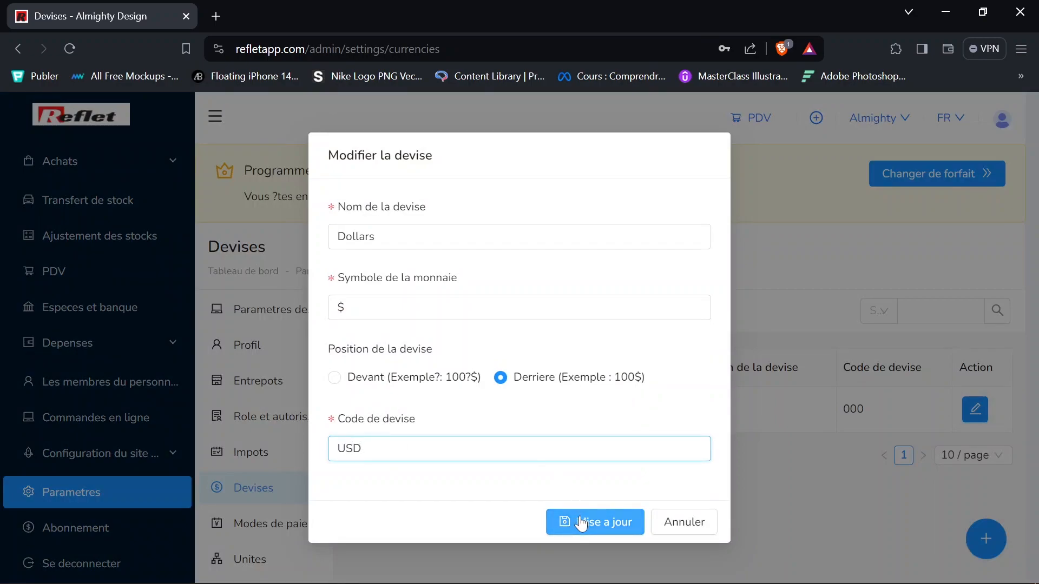
left_click(582, 523)
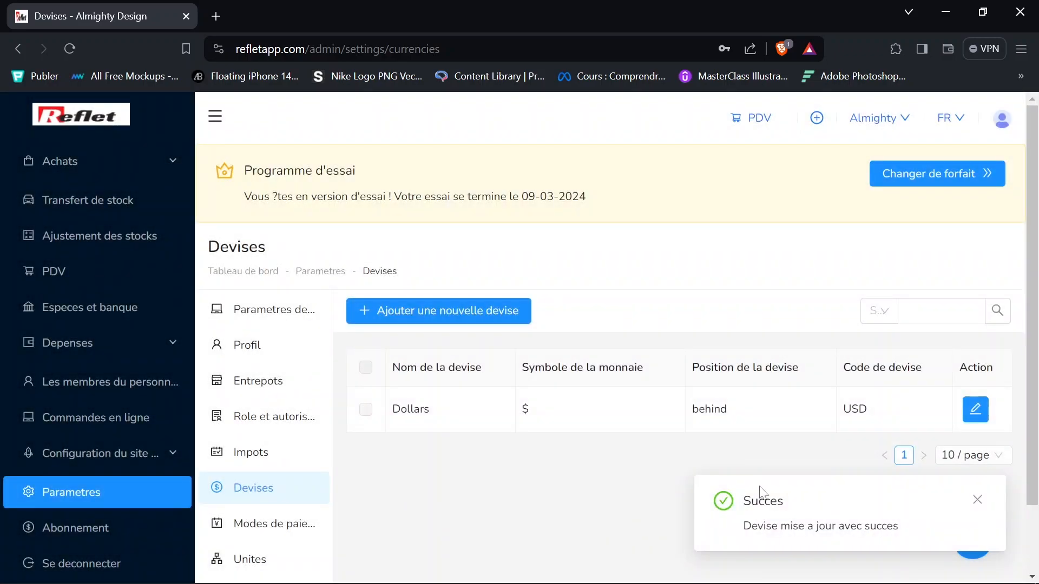
left_click(978, 501)
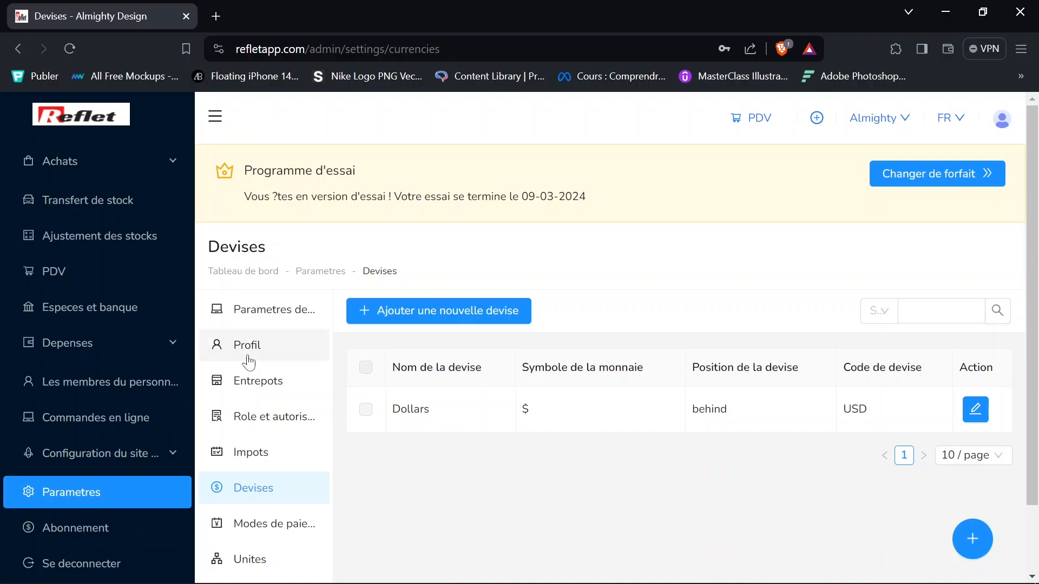
- Look at the profile settings and the Almighty warehouse's basic details, closing the warehouse without editing it
left_click(275, 353)
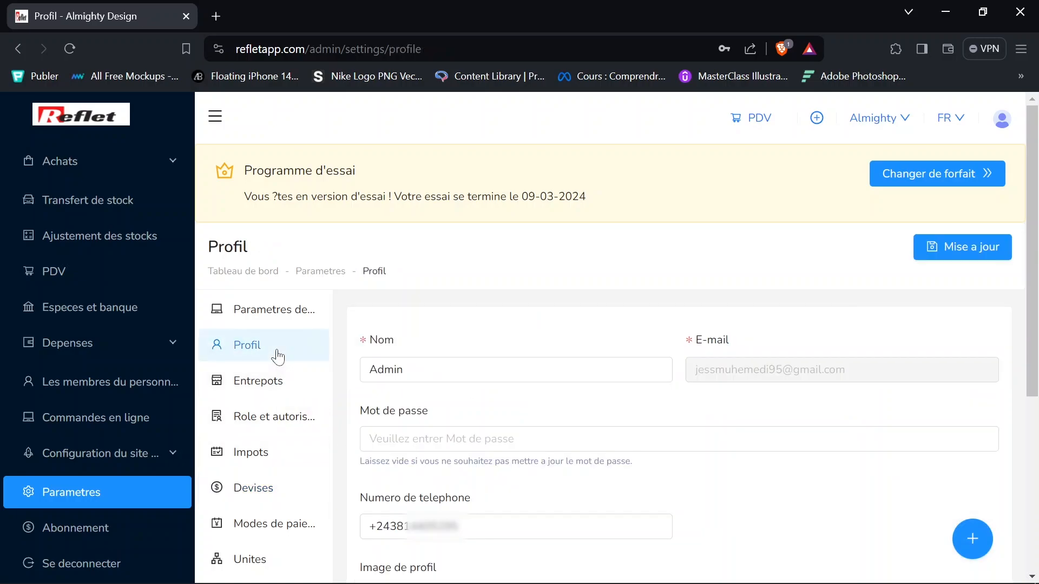
left_click(271, 389)
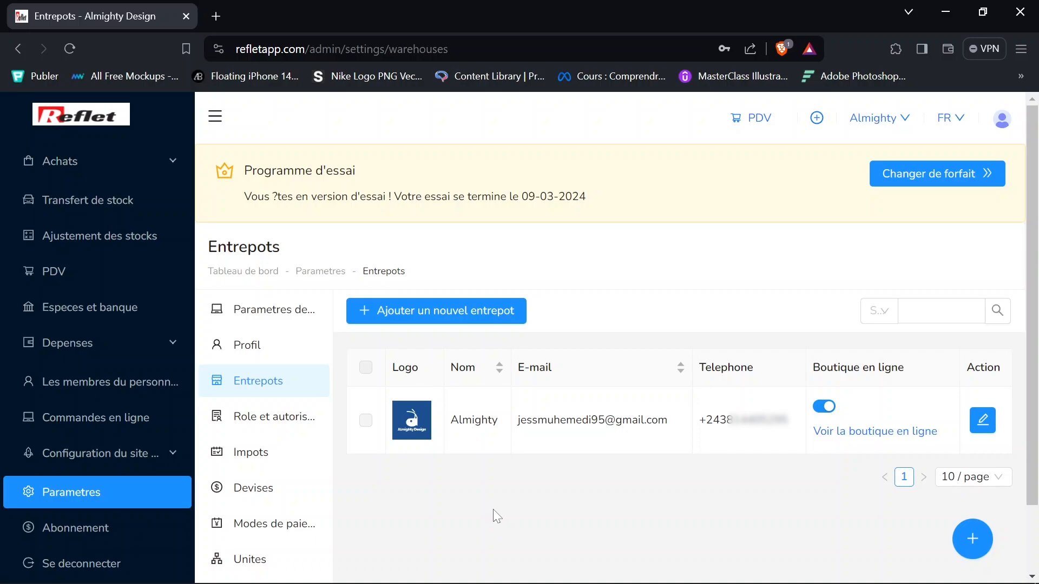
left_click(982, 420)
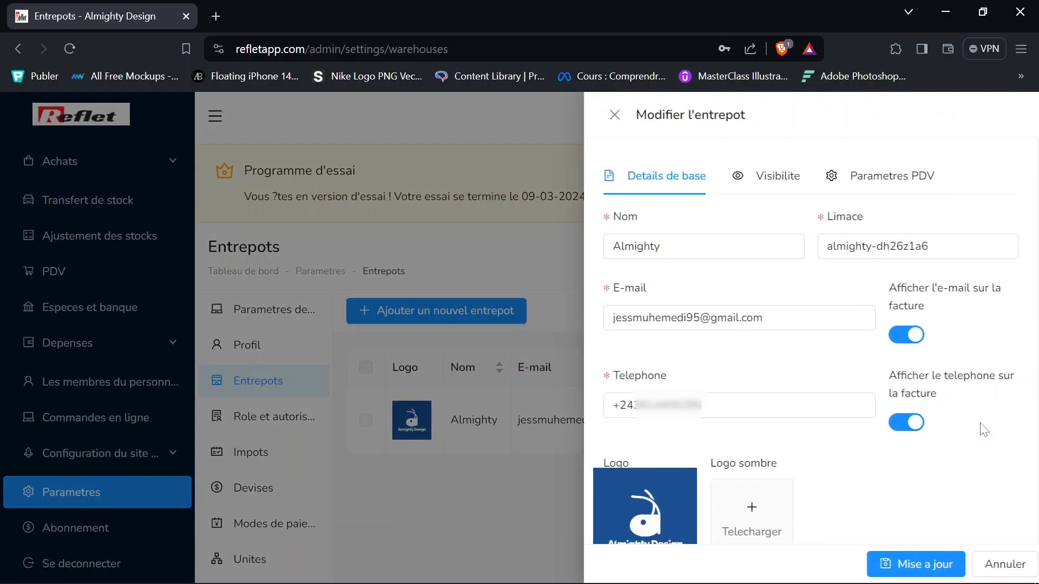
mouse_move(1034, 277)
left_mouse_down()
mouse_move(1033, 431)
mouse_move(1034, 275)
left_mouse_up()
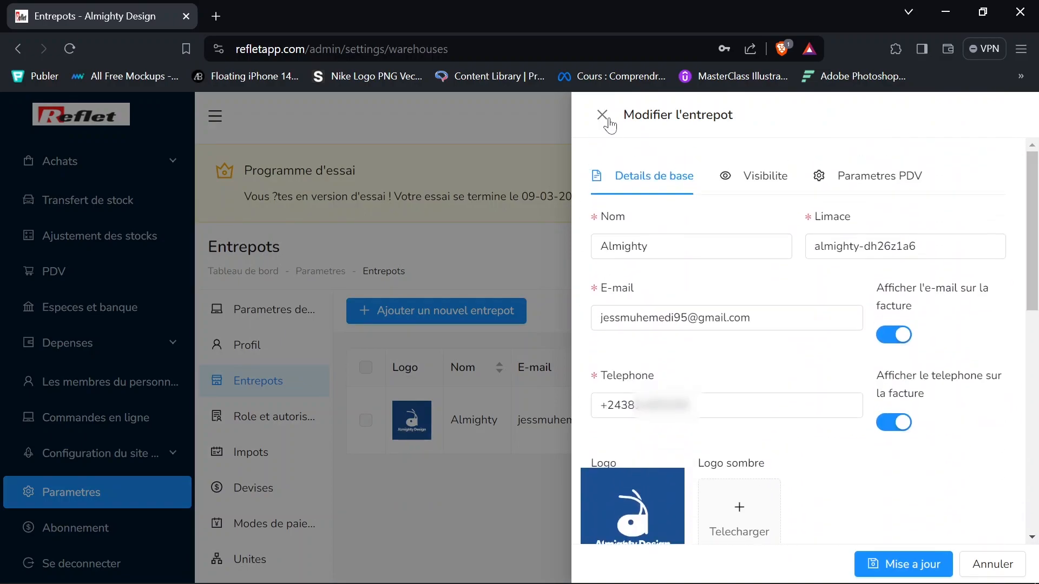
left_click(602, 114)
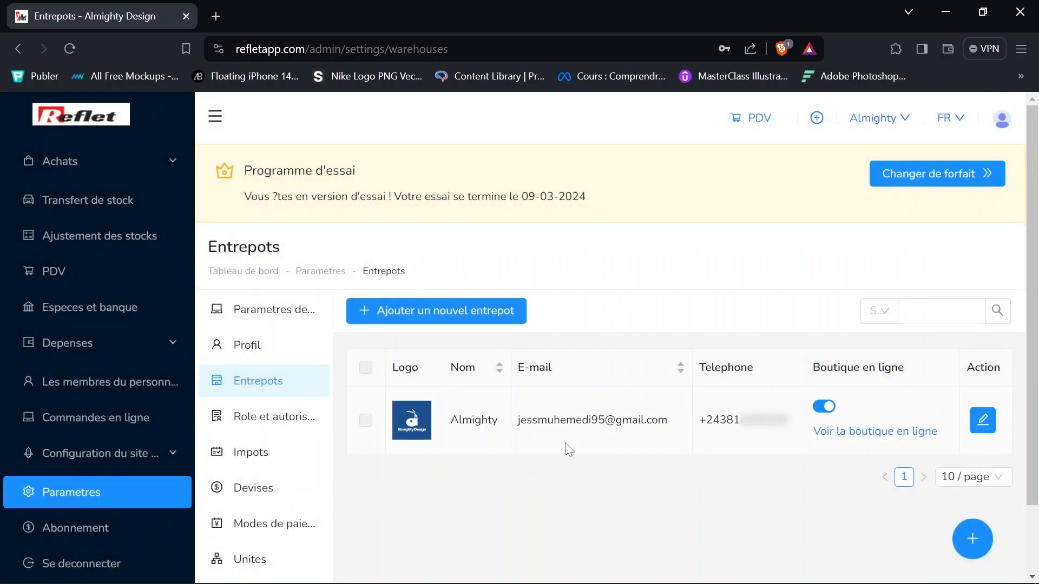